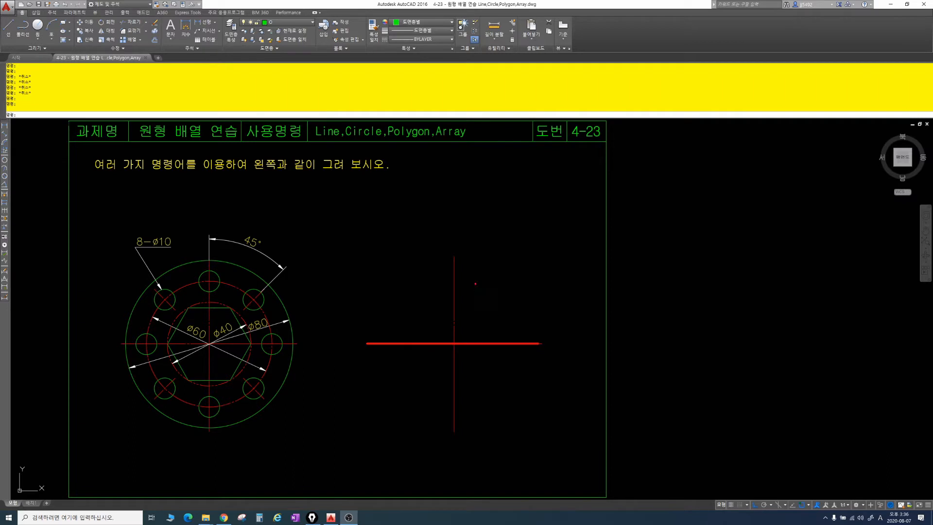
left_click_drag(454, 258, 455, 433)
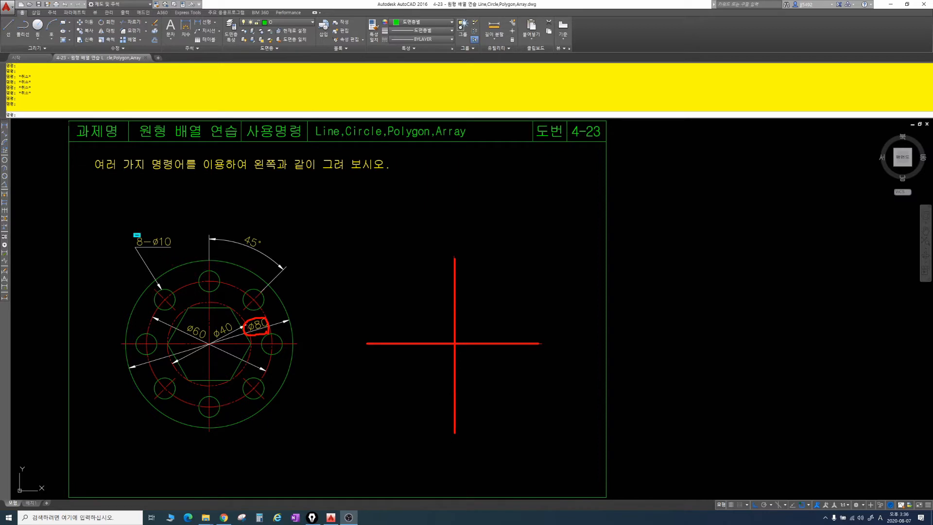
left_click_drag(134, 234, 176, 250)
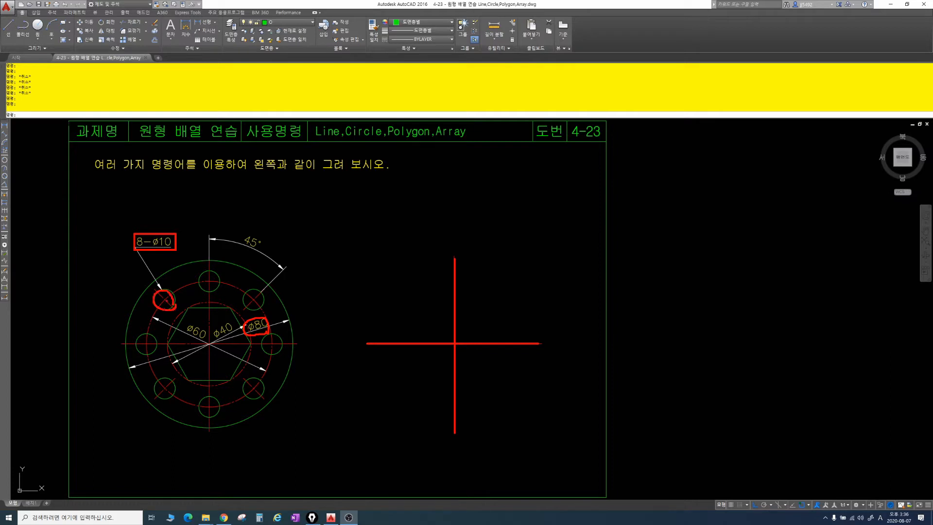
left_click_drag(219, 387, 203, 296)
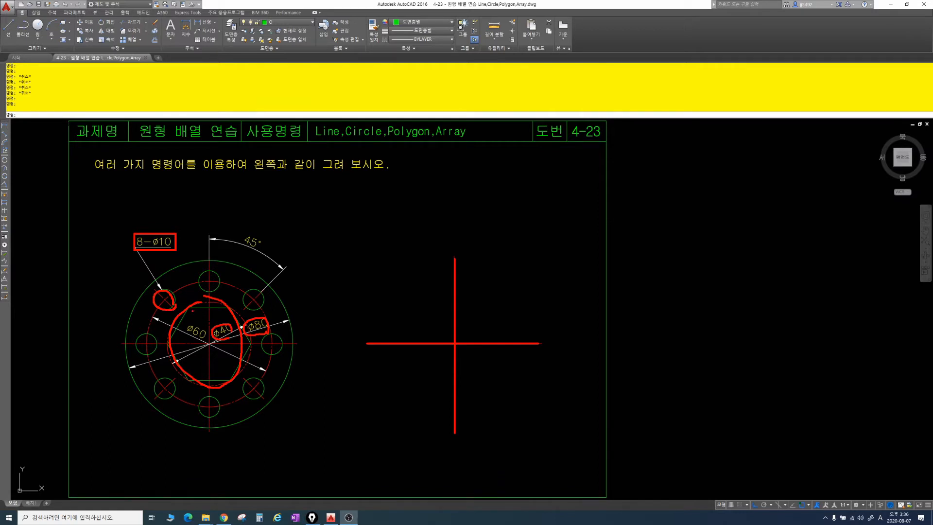
key("Escape")
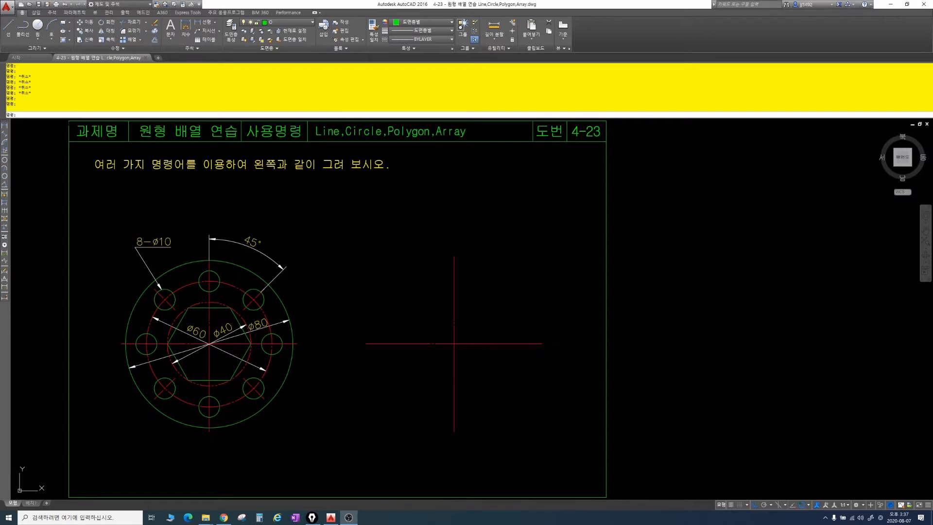
type("c")
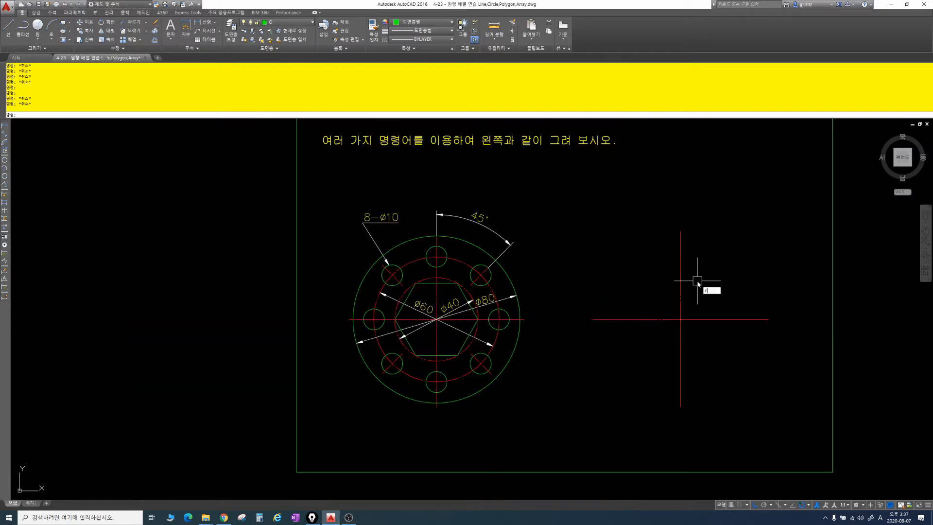
key("Return")
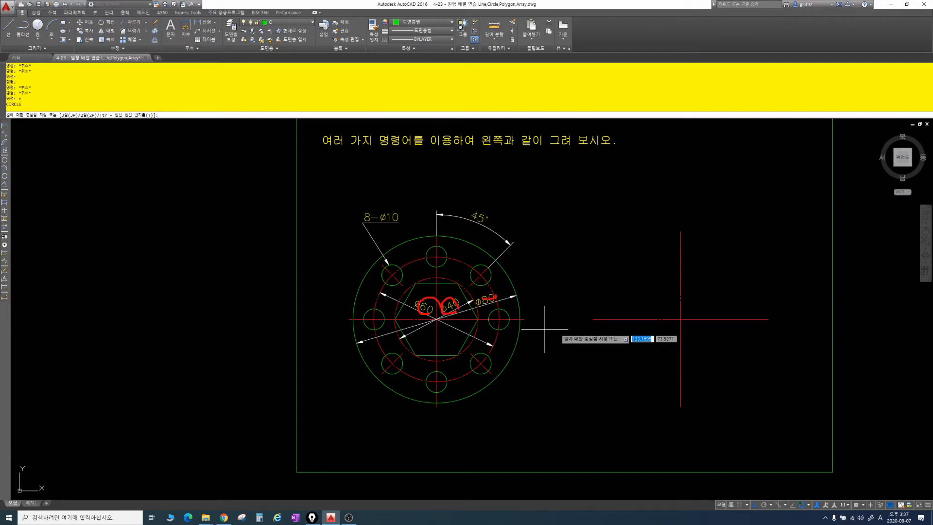
key("Escape")
key("Escape")
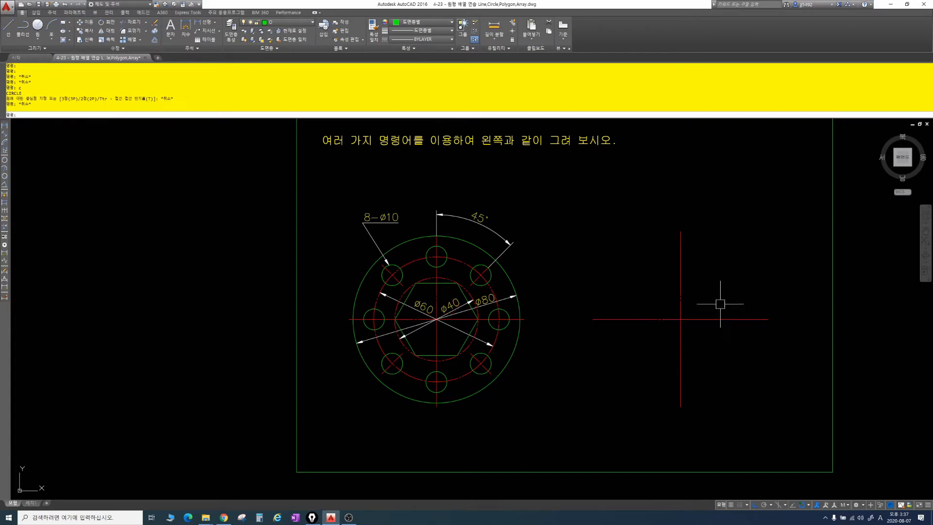
- Draw a circle of radius 20 centred on the intersection of the blank figure's two centre lines
type("c")
key("Return")
left_click(680, 319)
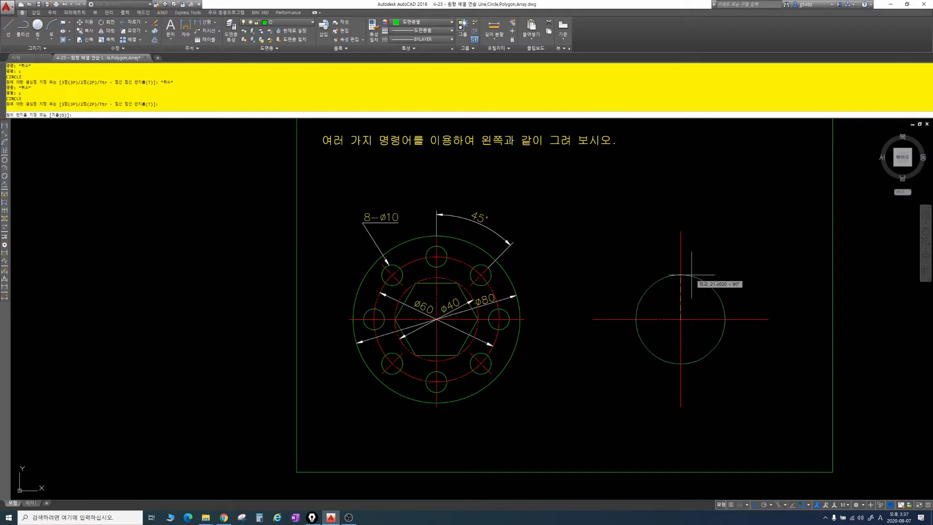
scroll(690, 282, "up", 3)
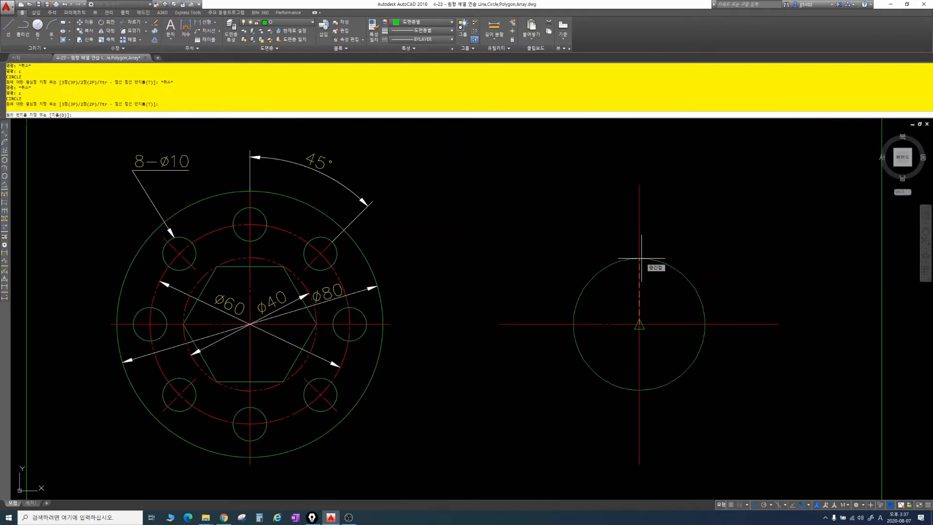
type("20")
key("Return")
- Draw a concentric circle of radius 30 from the same centre-line intersection
key("Return")
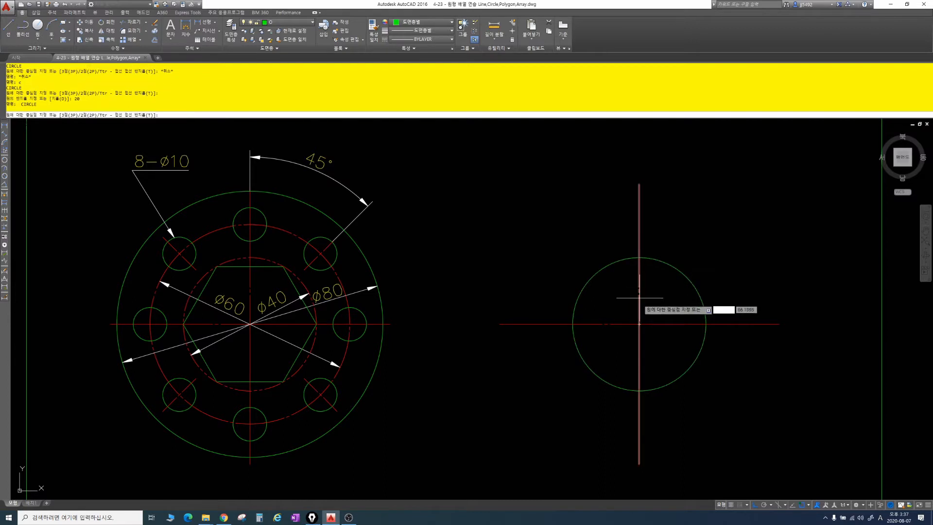
left_click(639, 324)
type("30")
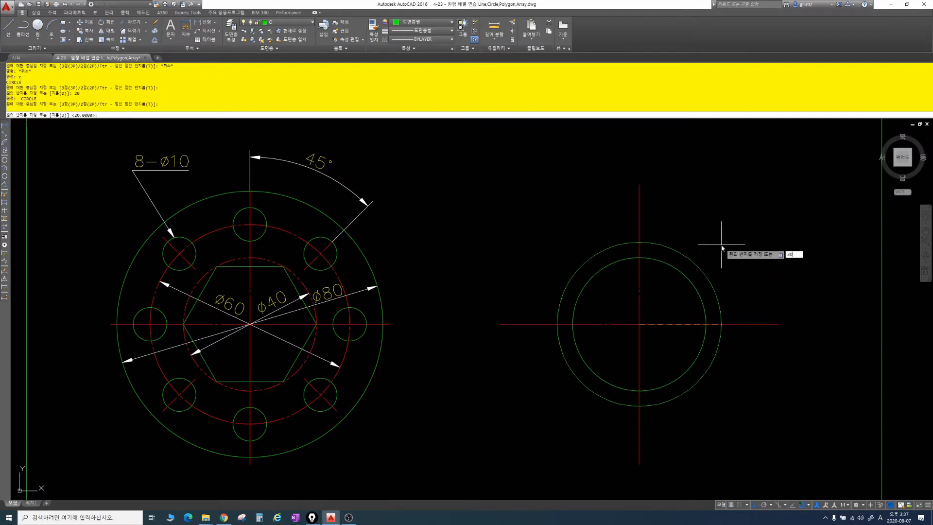
key("Return")
- Draw the outer concentric circle with radius 40 from the same centre point
key("Return")
left_click(639, 325)
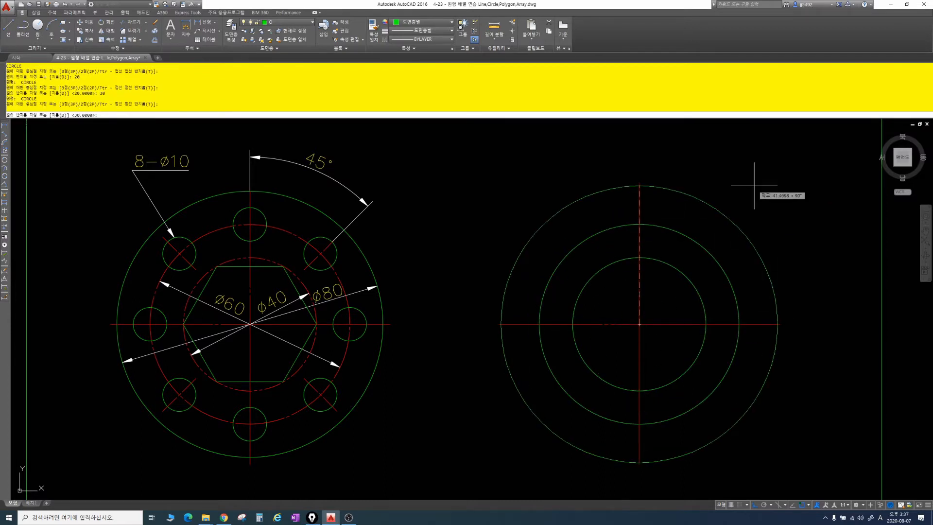
type("40")
key("Return")
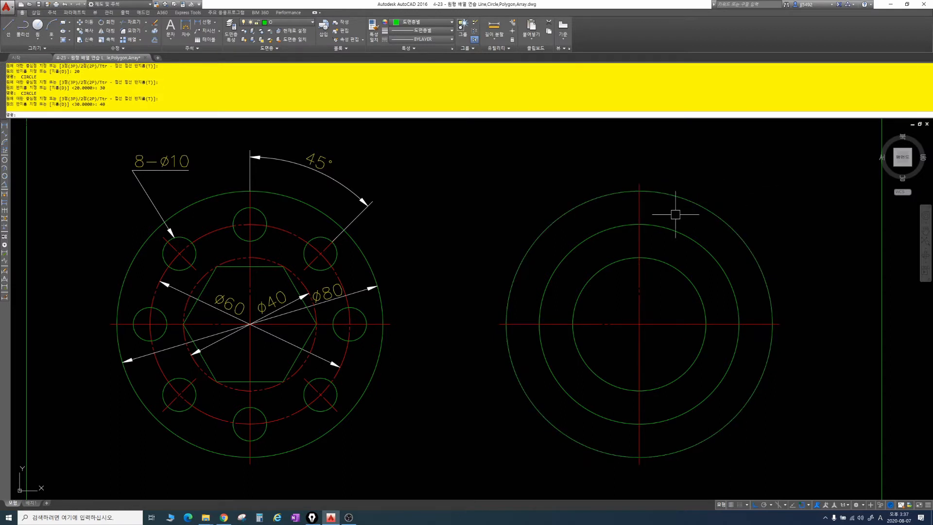
key("Escape")
key("Escape")
key("Escape")
key("Escape")
key("Escape")
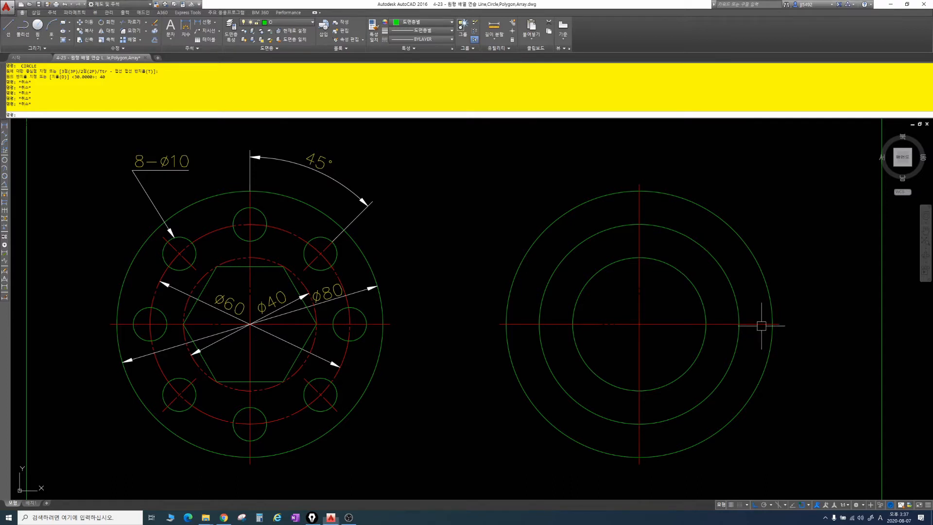
- Move the two inner circles, radius 20 and 30, onto the red dash-dot centre-line layer
left_click(753, 304)
left_click(690, 281)
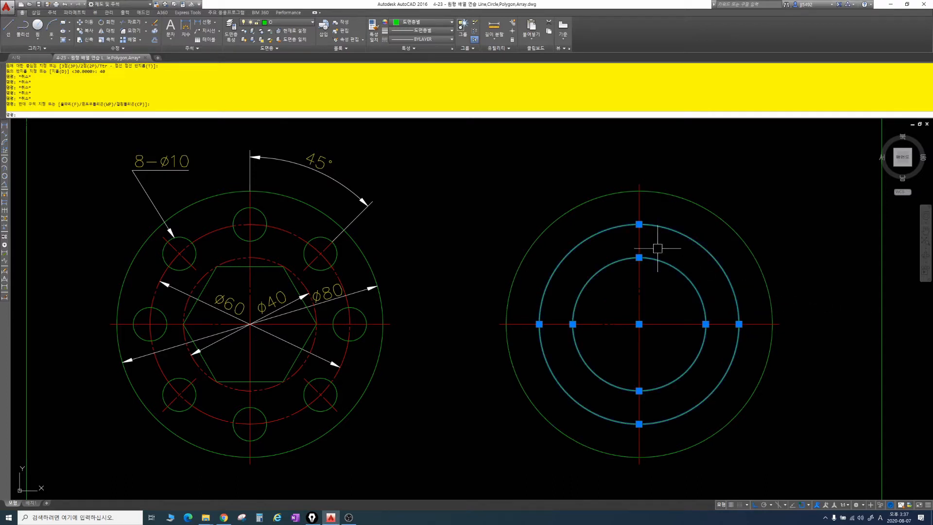
left_click(280, 22)
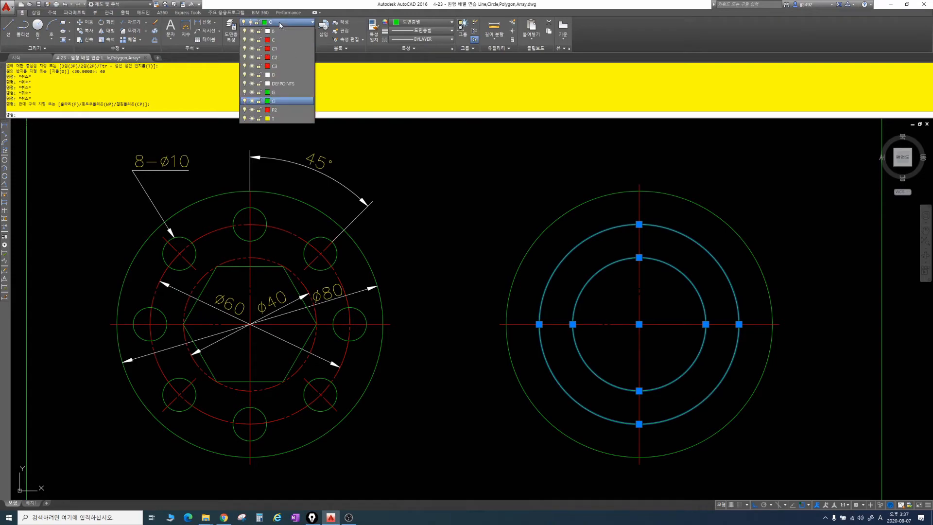
left_click(272, 58)
left_click(280, 23)
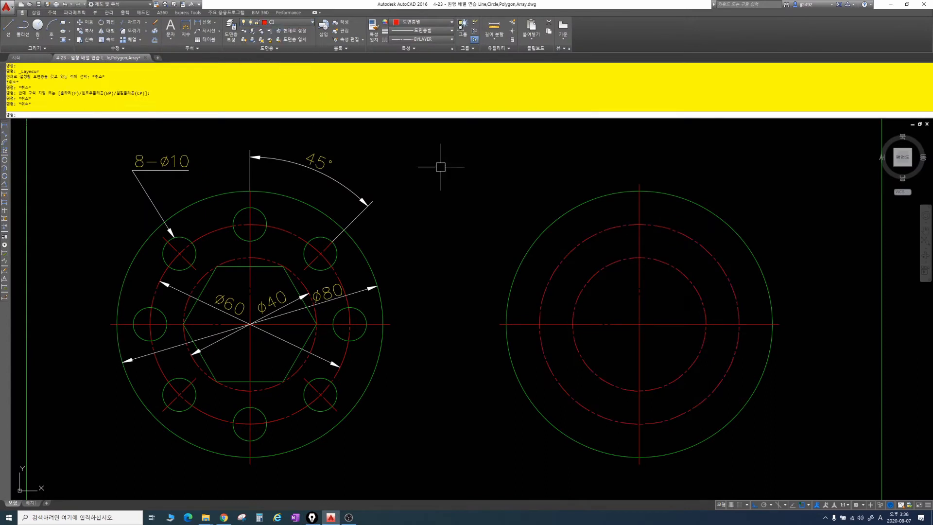
key("Escape")
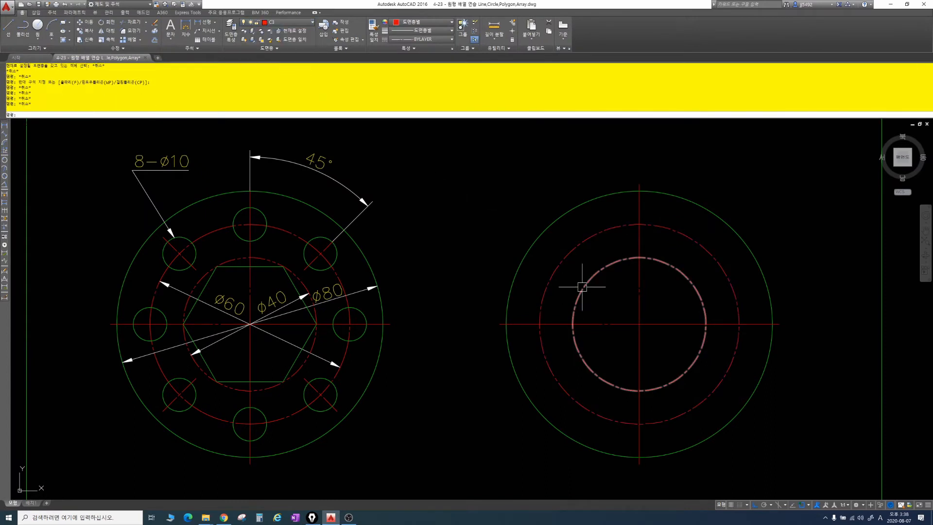
middle_click_drag(582, 286, 592, 266)
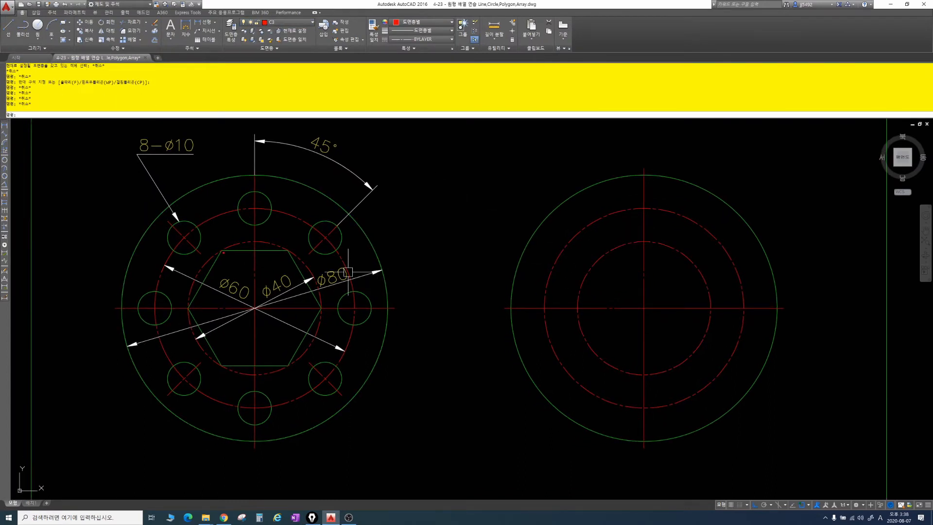
mouse_move(309, 315)
left_mouse_down()
mouse_move(265, 359)
mouse_move(189, 316)
mouse_move(223, 258)
left_mouse_up()
key("Escape")
key("Escape")
- Draw a 6-sided polygon inscribed in a circle of radius 20, centred on the centre-line intersection
type("p")
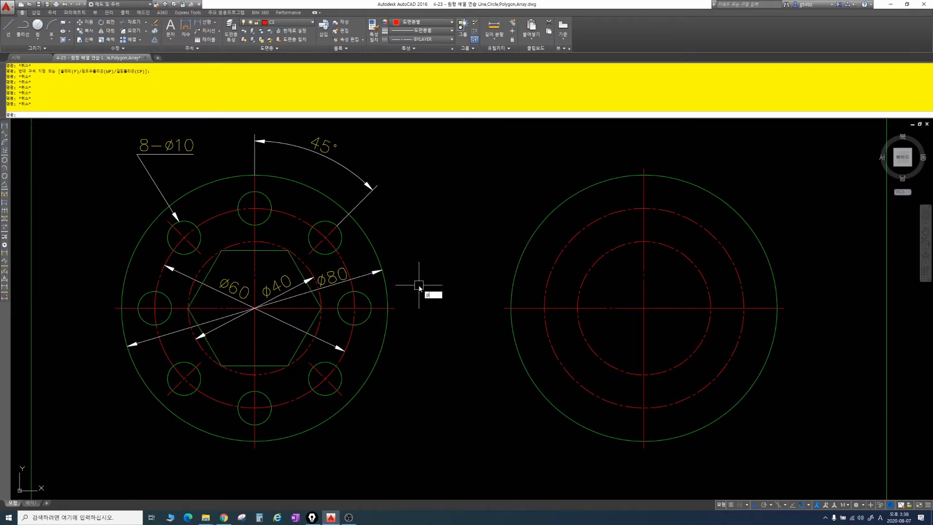
type("ol")
key("Return")
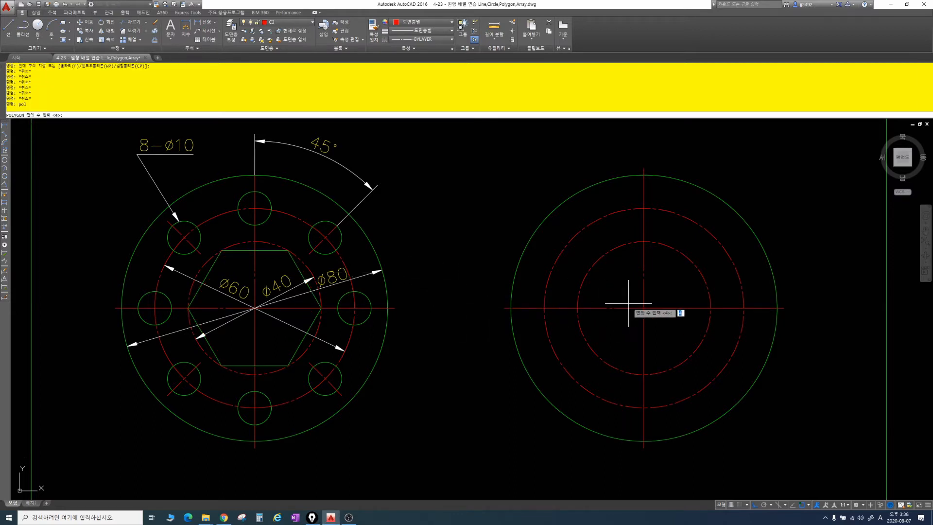
type("6")
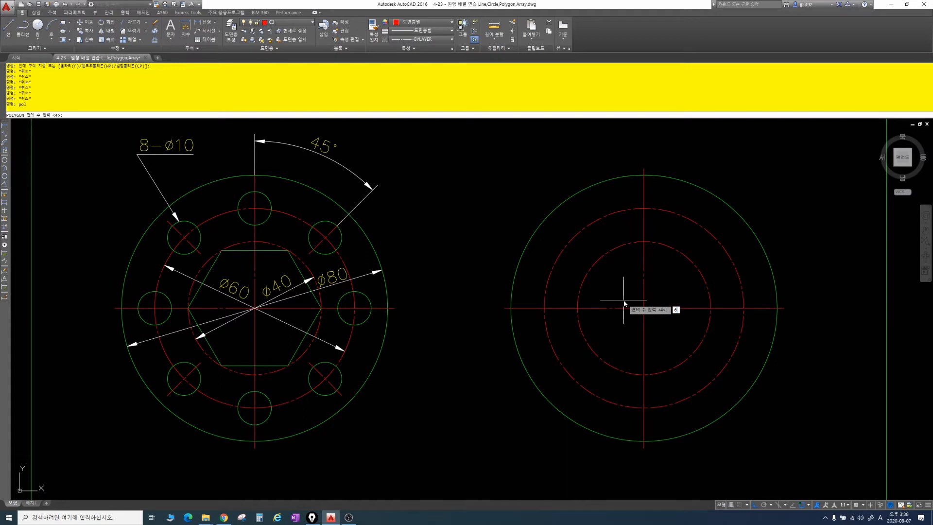
key("Return")
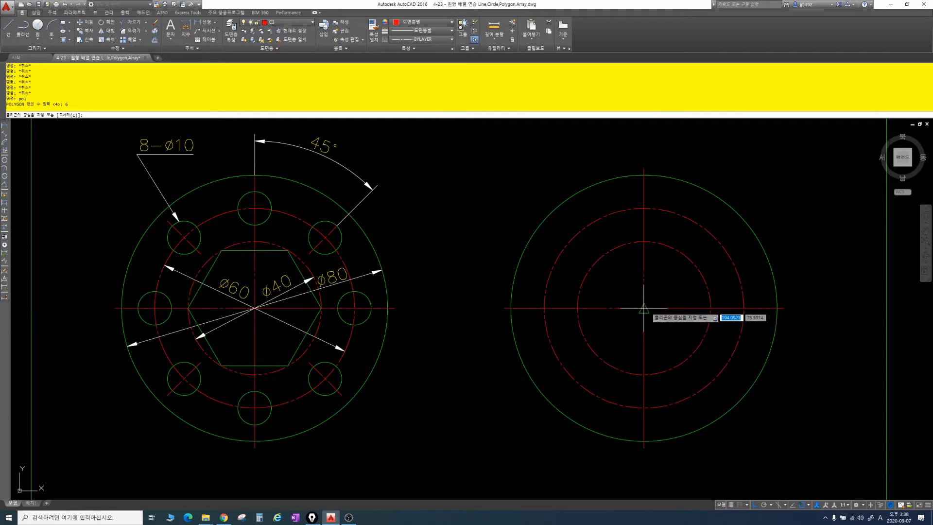
left_click(647, 308)
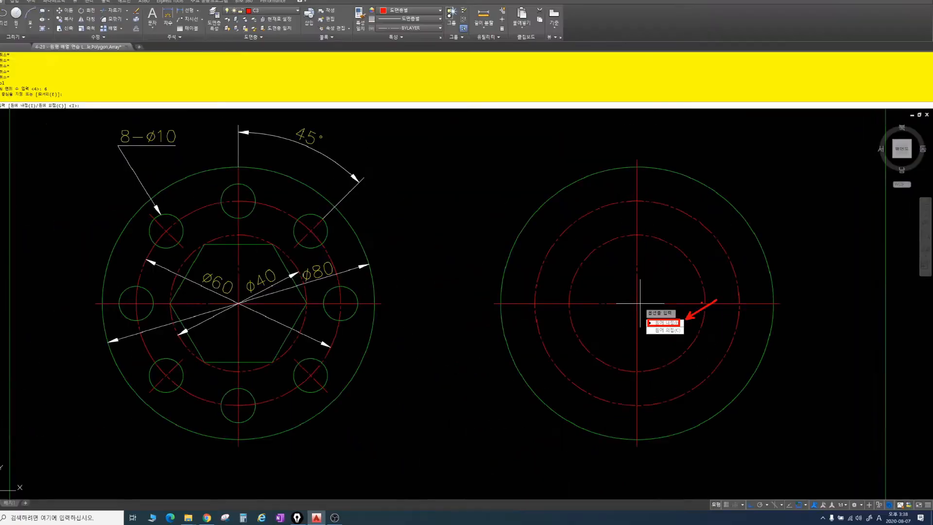
key("Down")
key("Return")
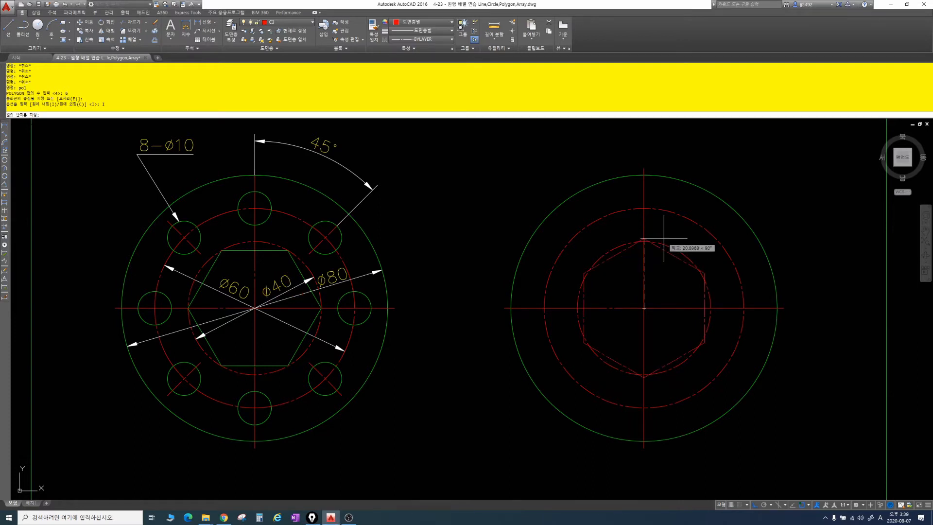
type("20")
key("Return")
key("Escape")
key("Escape")
- Move the hexagon onto the green outline layer
left_click(693, 278)
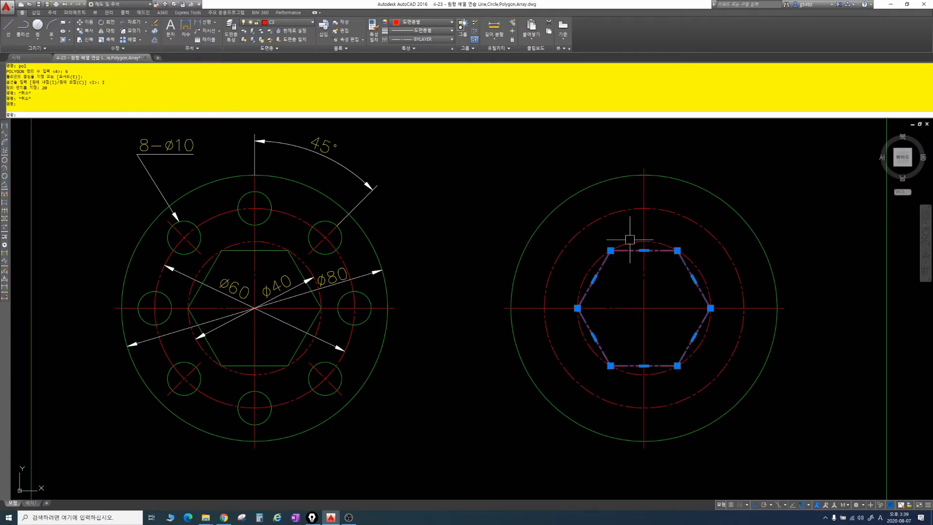
left_click(287, 23)
left_click(277, 98)
key("Escape")
key("Escape")
key("Escape")
key("Escape")
key("Escape")
key("Escape")
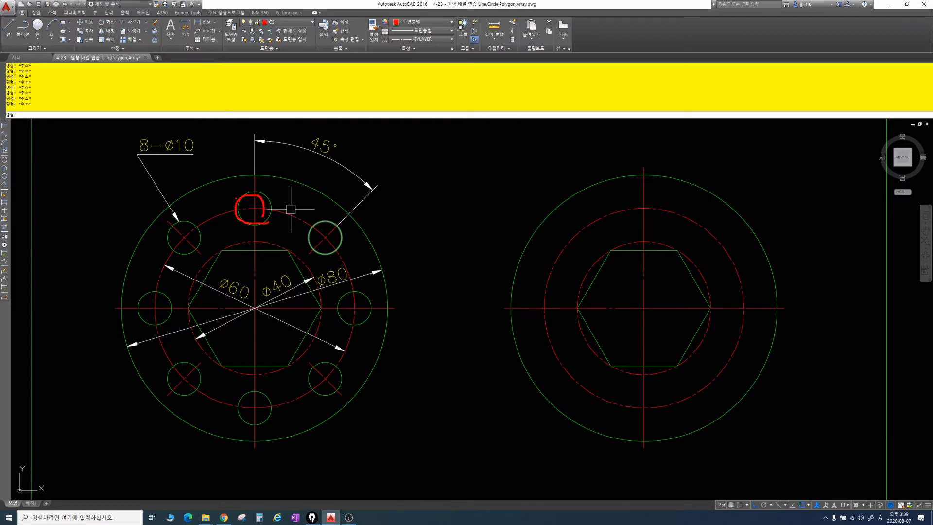
type("c")
key("Return")
key("Escape")
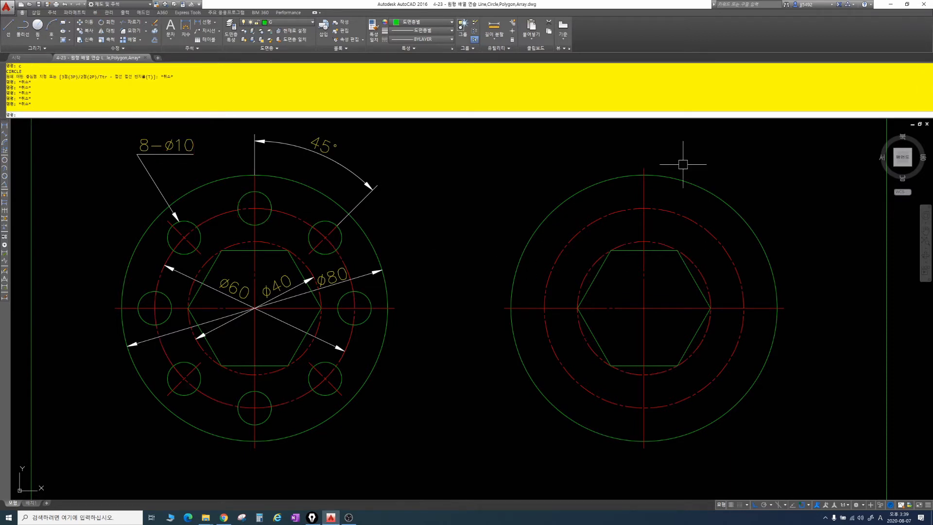
- Draw a hole circle of radius 5 where the radius 30 circle crosses the vertical centre line at the top
type("c")
key("Return")
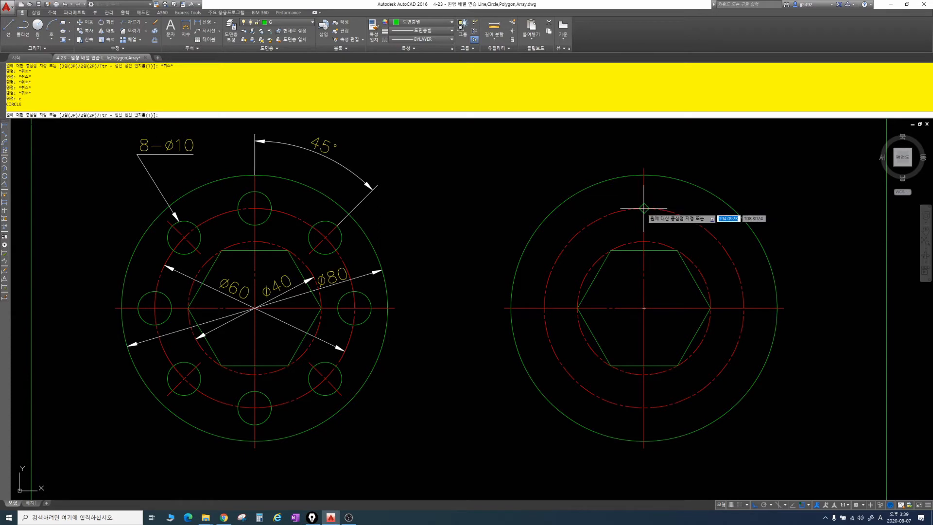
left_click(644, 208)
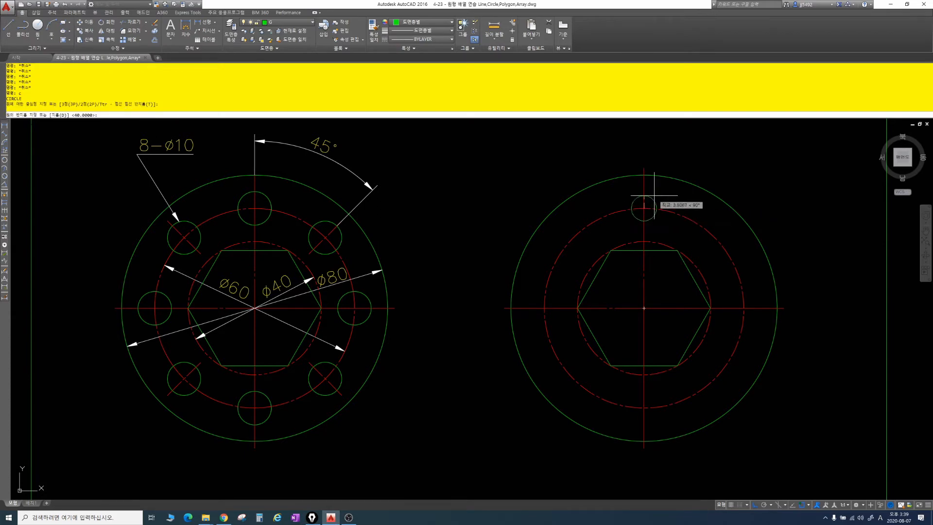
type("5")
key("Return")
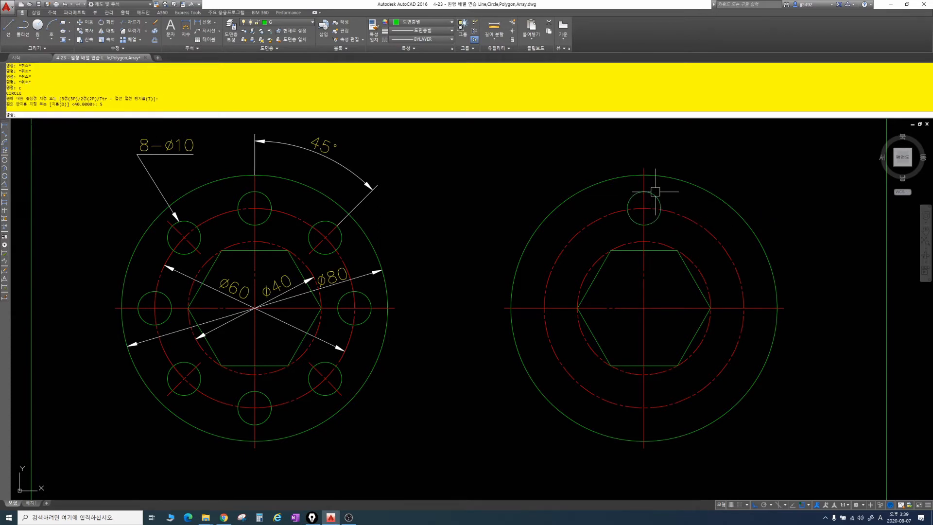
key("Escape")
key("Escape")
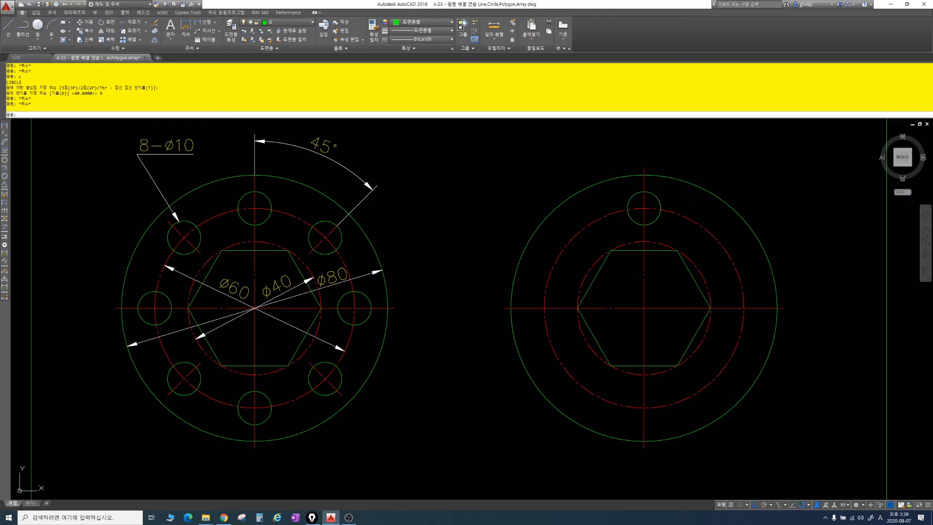
key("Escape")
- Create a polar array of the radius 5 hole circle about the centre-line intersection
middle_click_drag(677, 192, 661, 194)
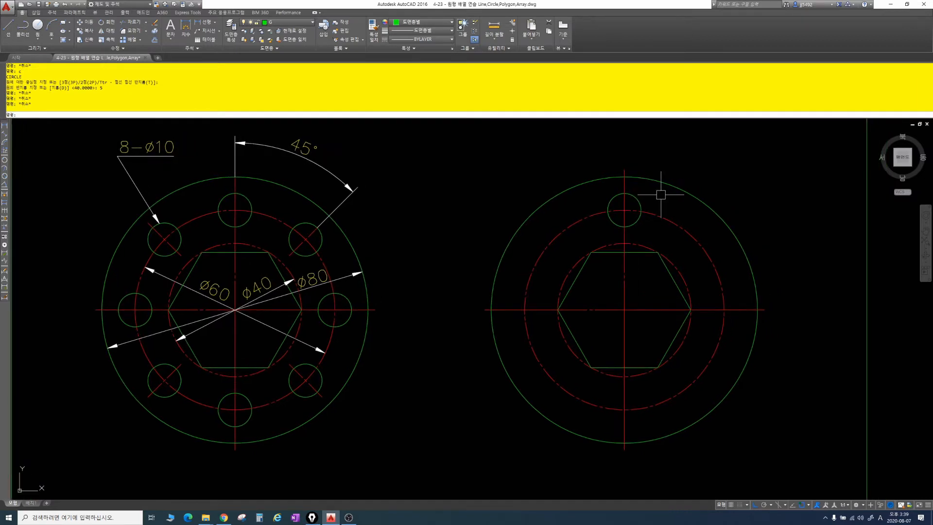
key("Escape")
key("Escape")
type("ar")
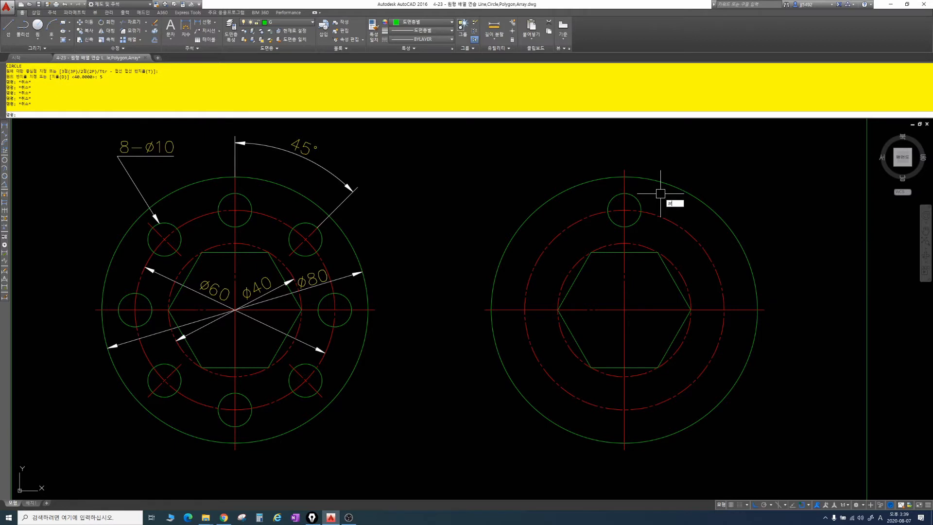
key("Return")
left_click(643, 201)
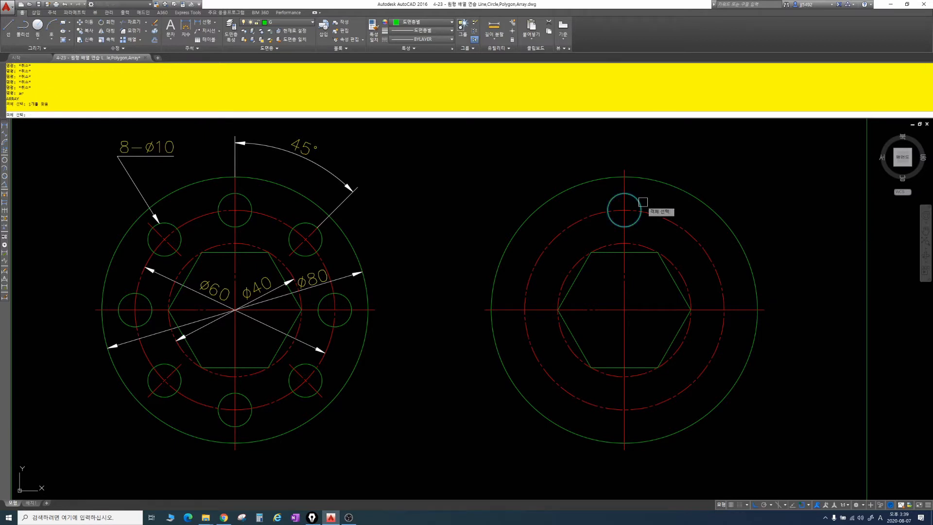
key("Return")
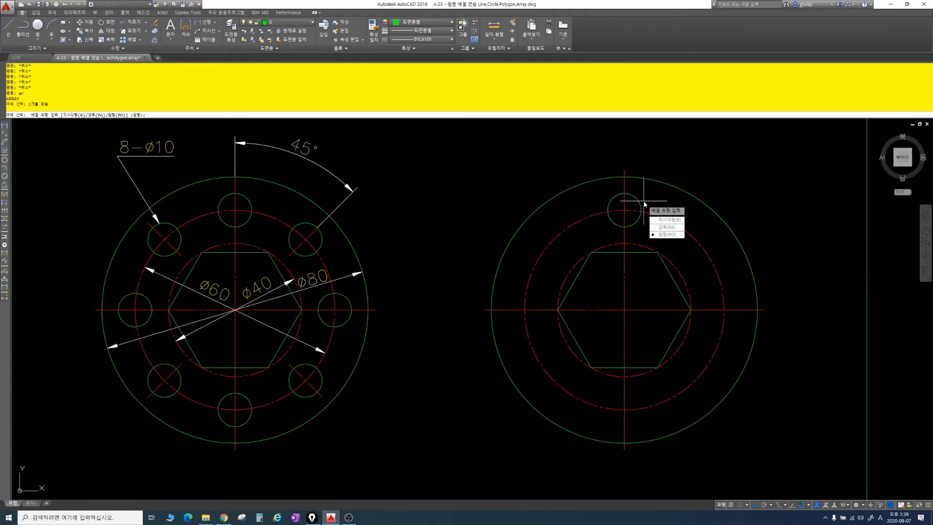
left_click(671, 235)
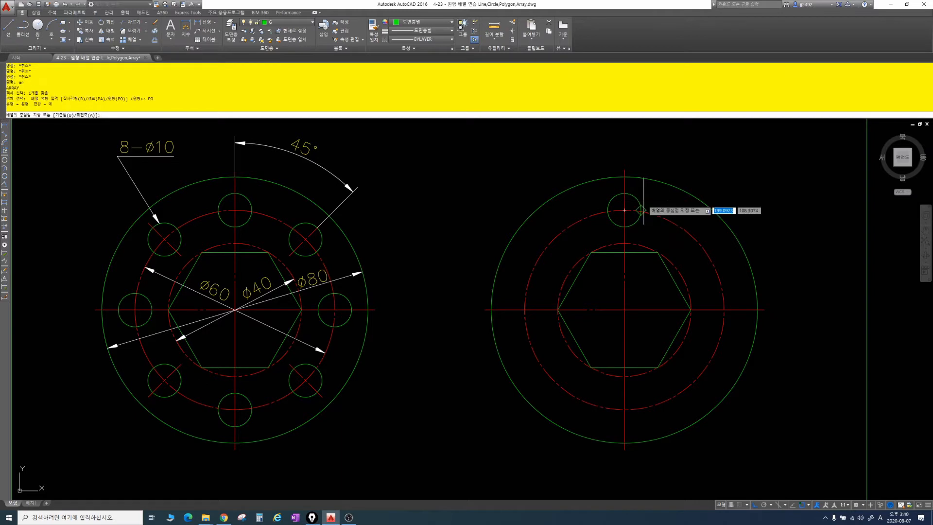
left_click(624, 310)
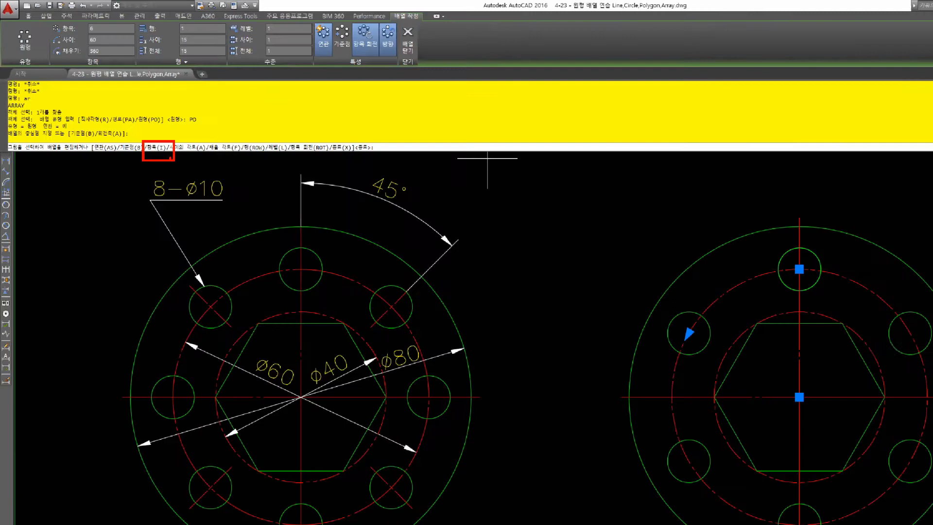
- Set the polar array's item count to 8 and finish the array
type("i")
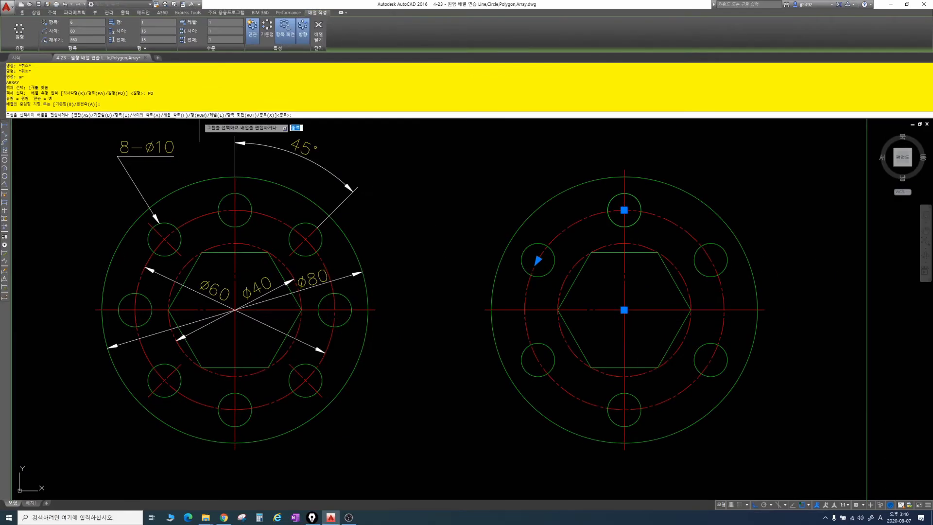
key("Return")
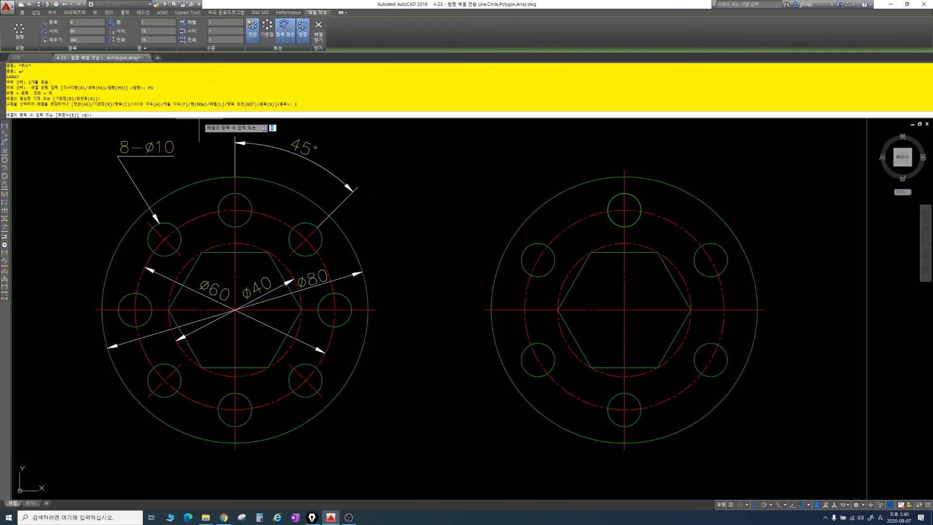
type("8")
key("Return")
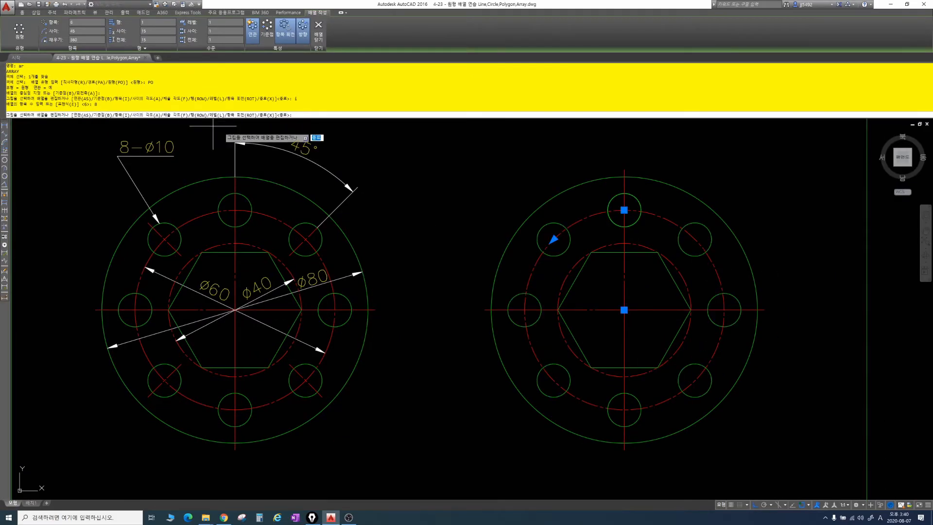
key("Escape")
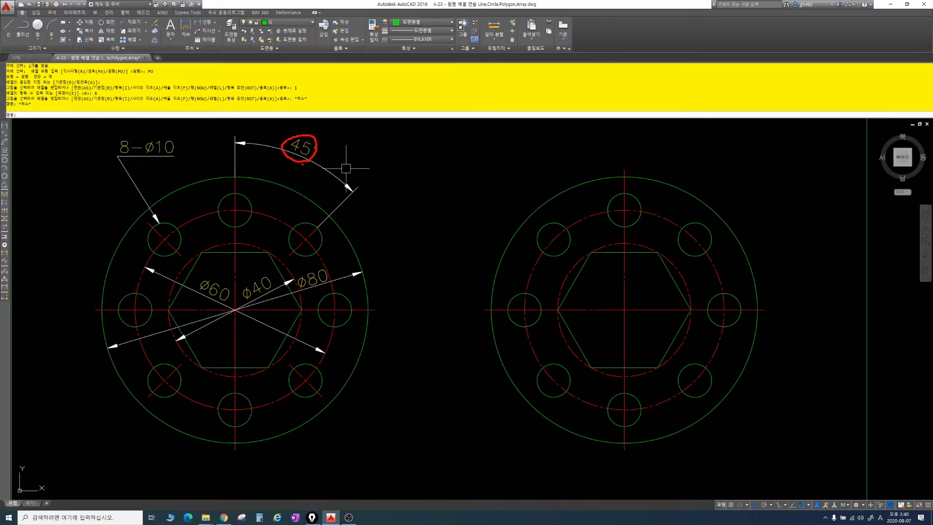
key("Escape")
key("Escape")
key("Escape")
- Undock the dimension toolbar and place it horizontally just above the flange drawing
middle_click_drag(506, 196, 492, 194)
mouse_move(4, 120)
left_mouse_down()
mouse_move(423, 144)
mouse_move(618, 128)
mouse_move(578, 117)
left_mouse_up()
key("Escape")
key("Escape")
key("Escape")
key("Escape")
key("Escape")
left_click(519, 114)
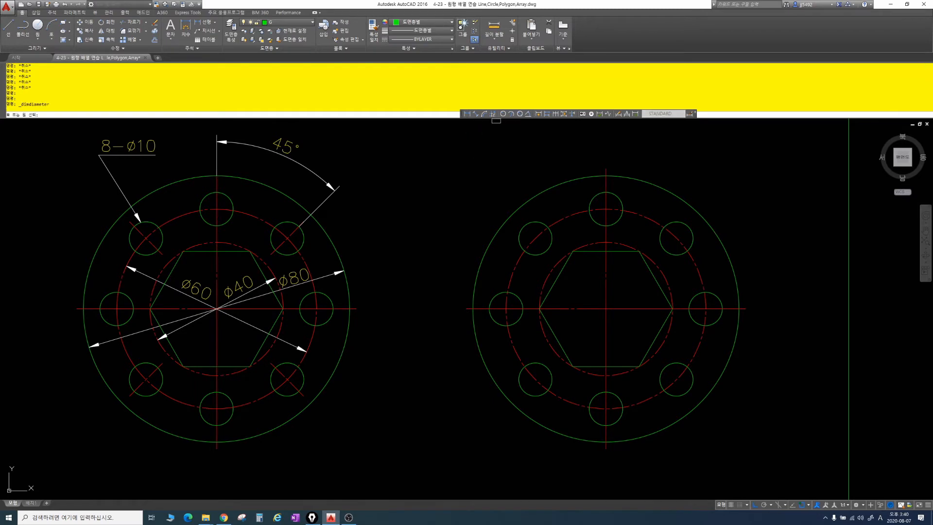
left_click(593, 244)
key("Escape")
key("Escape")
key("Escape")
key("Escape")
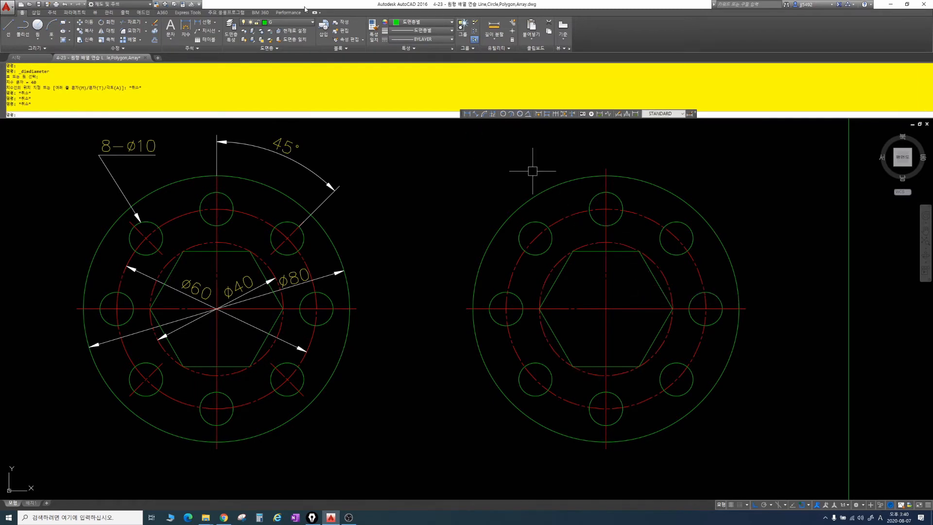
- Make layer D current and dimension the diameter of the inner dash-dot circle around the hexagon
left_click(289, 22)
left_click(276, 73)
left_click(521, 115)
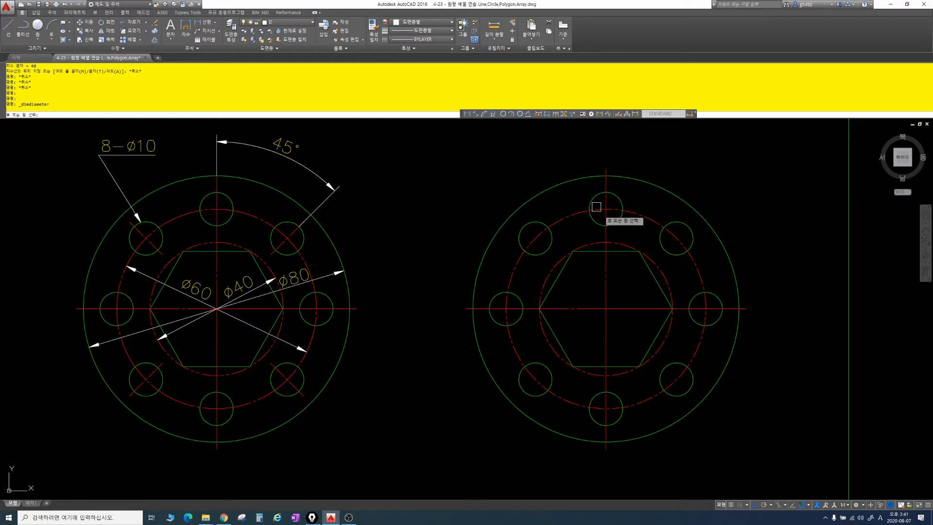
left_click(662, 268)
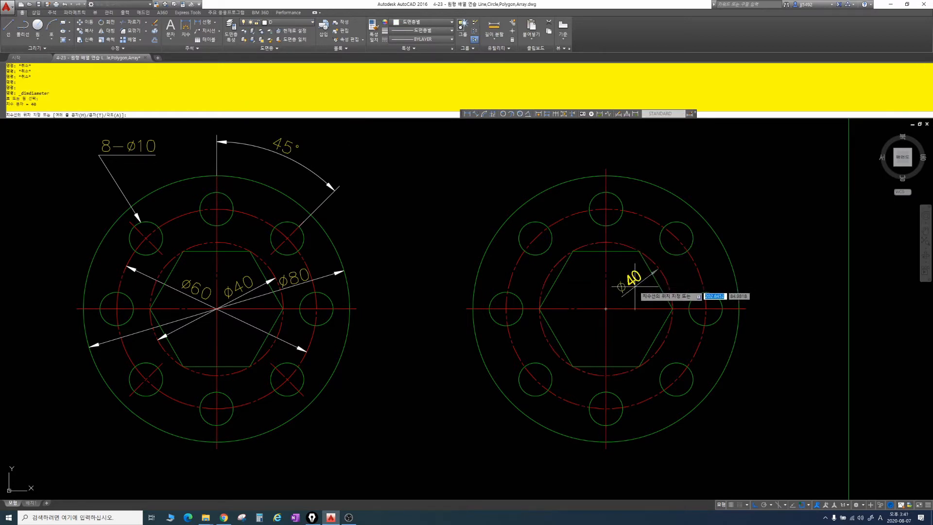
left_click(666, 267)
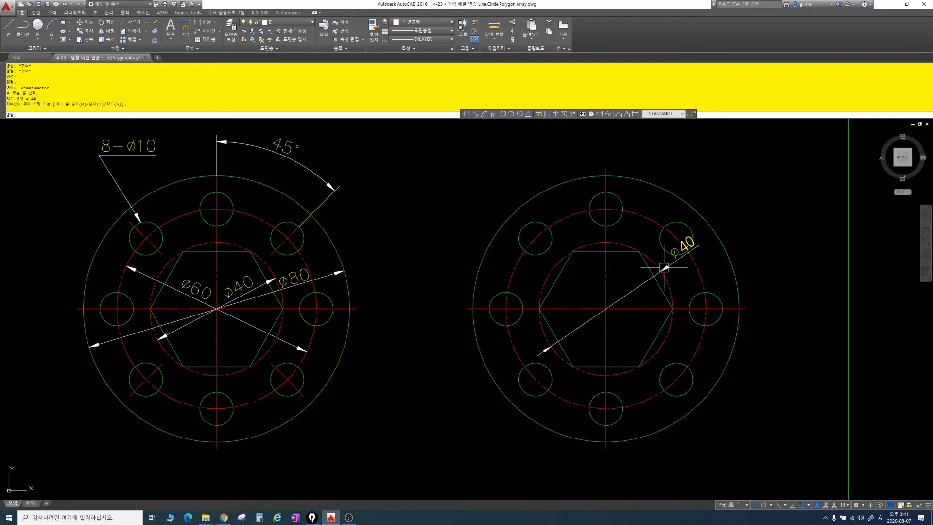
- Add diameter dimensions to the dash-dot circle through the holes and to the outer circle
key("Return")
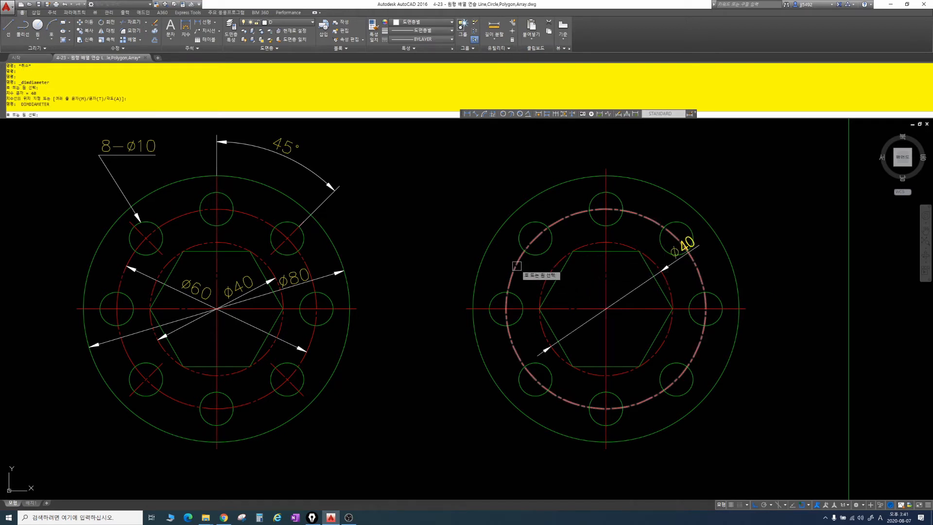
left_click(549, 275)
left_click(510, 255)
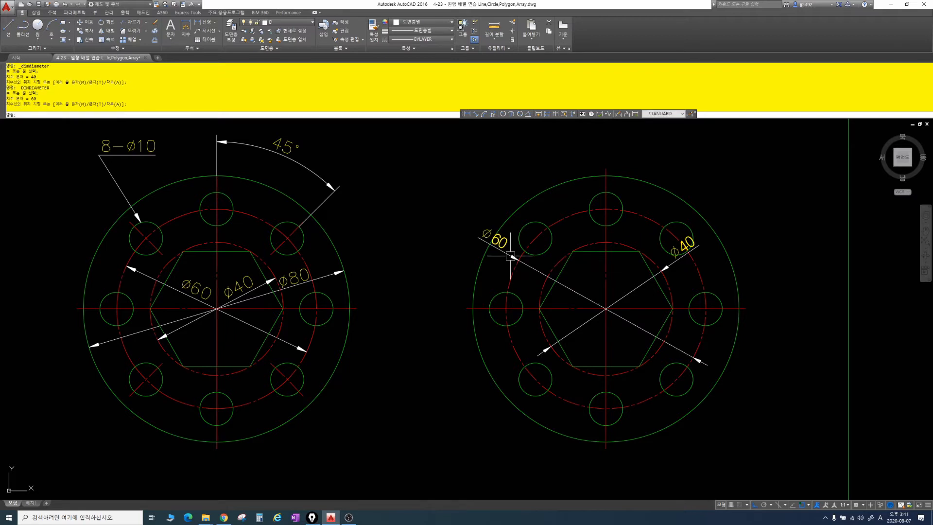
key("Return")
left_click(735, 270)
left_click(740, 267)
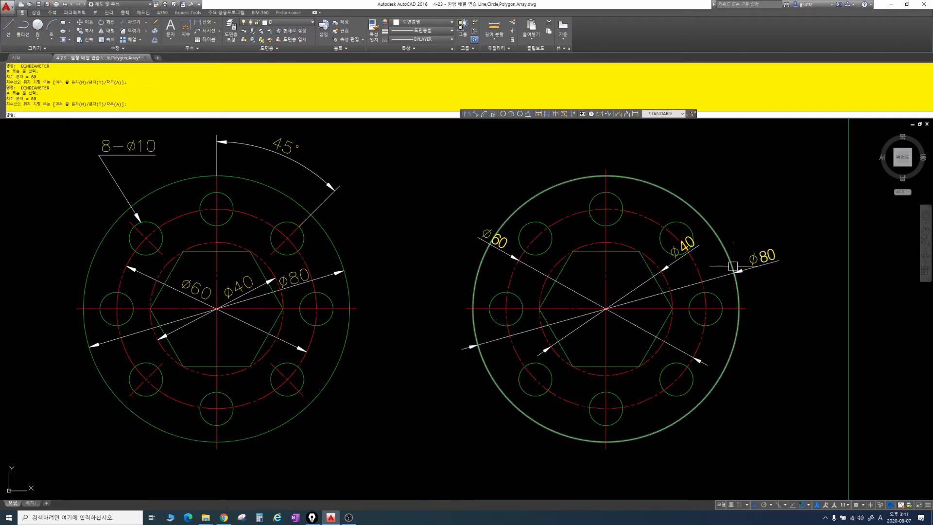
key("Escape")
key("Escape")
key("Escape")
key("Escape")
key("Escape")
key("Escape")
key("Escape")
key("Escape")
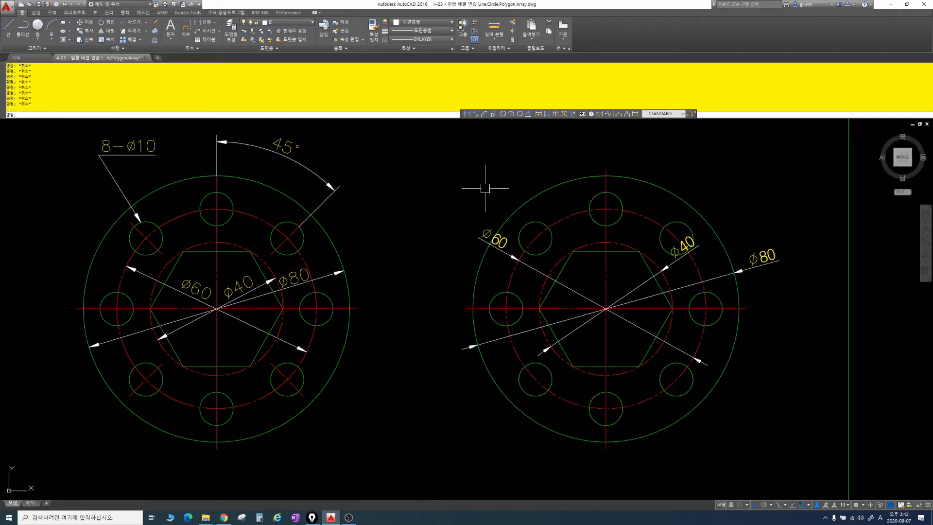
key("Return")
key("Escape")
key("Escape")
- Flip both arrowheads of the inner circle's diameter dimension to the inside with AIDIMFLIPARROW
type("a")
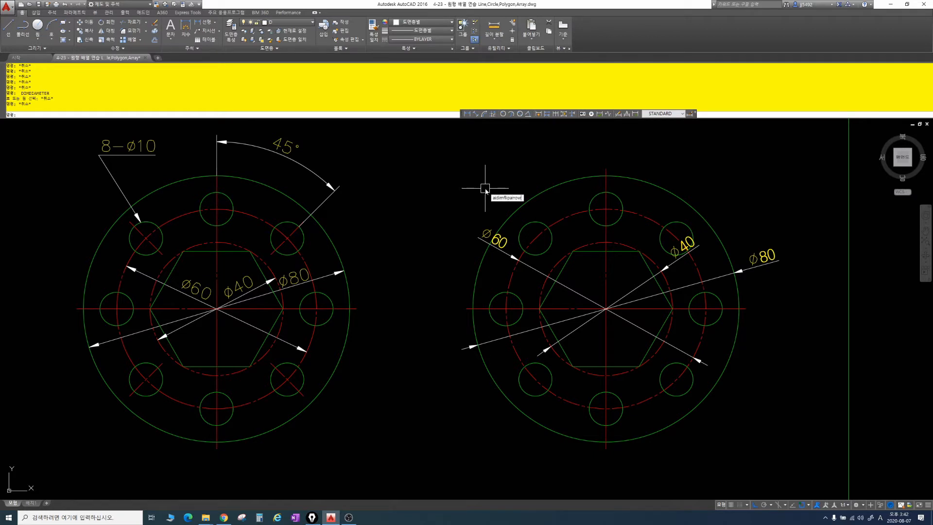
type("idimfliparrow")
key("Return")
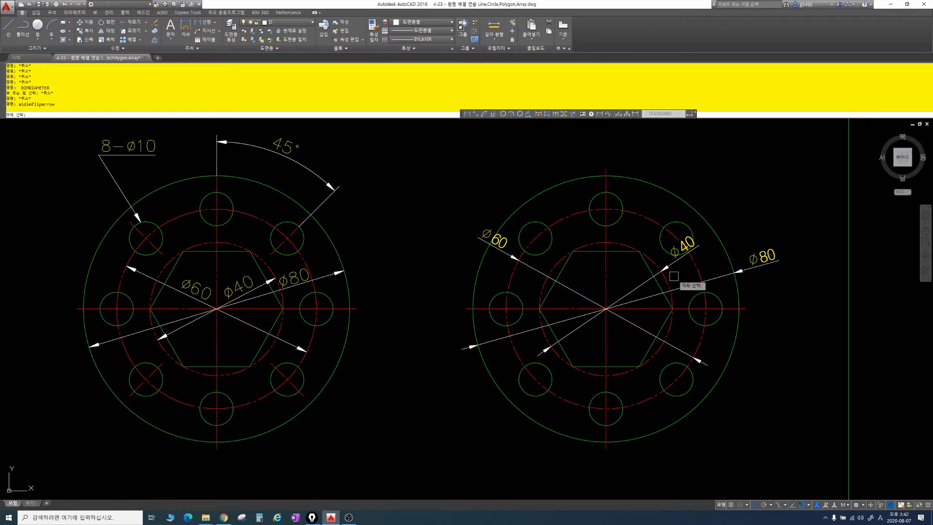
scroll(675, 273, "up", 2)
left_click(660, 263)
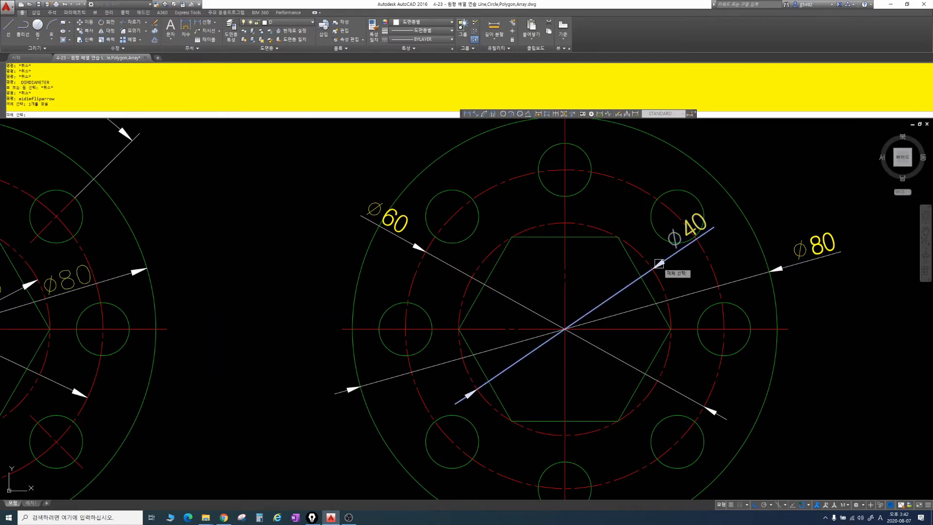
key("Return")
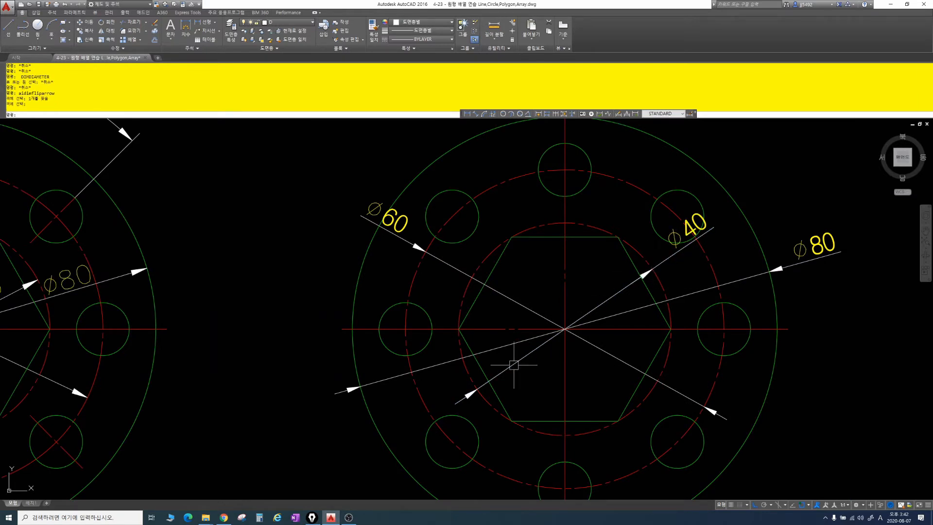
middle_click_drag(494, 381, 535, 348)
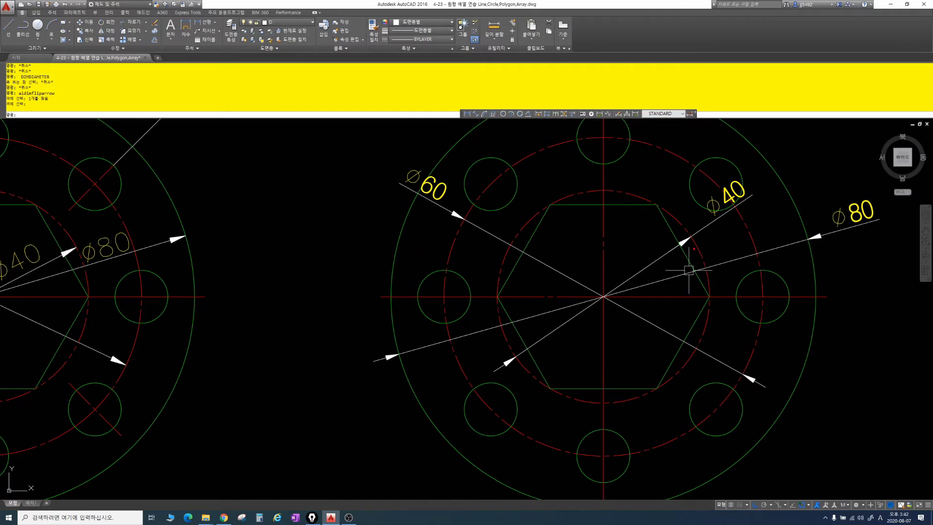
left_click_drag(693, 249, 693, 230)
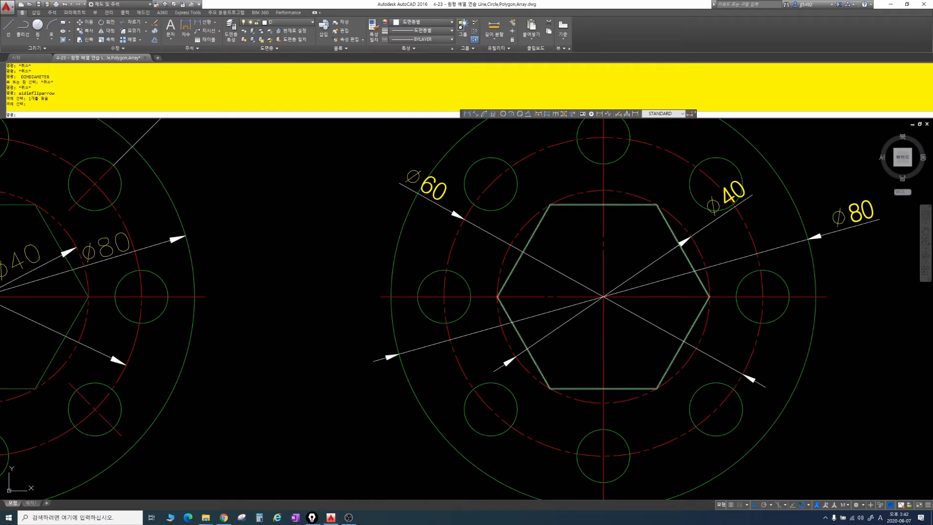
key("Return")
left_click(504, 364)
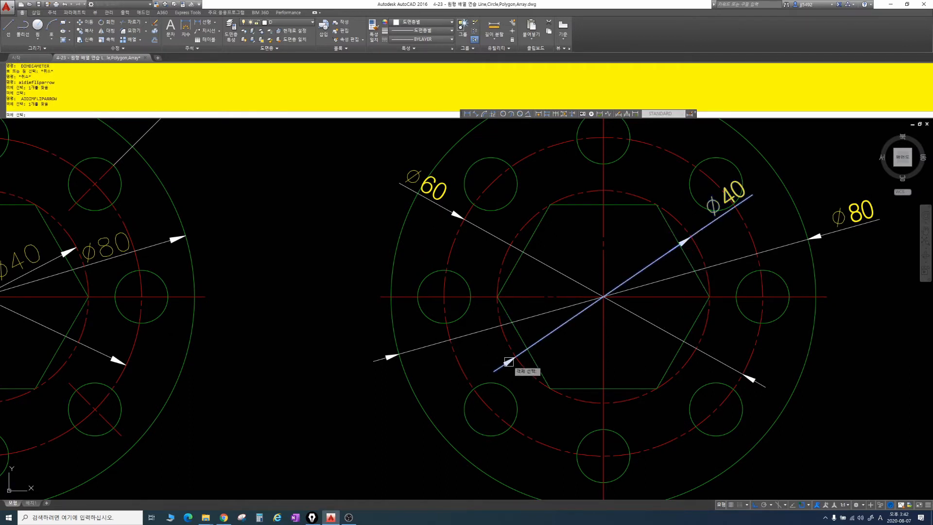
key("Return")
- Flip both arrowheads of the hole circle's Ø60 dimension to the inside of the circle
middle_click_drag(490, 269, 531, 307)
key("Return")
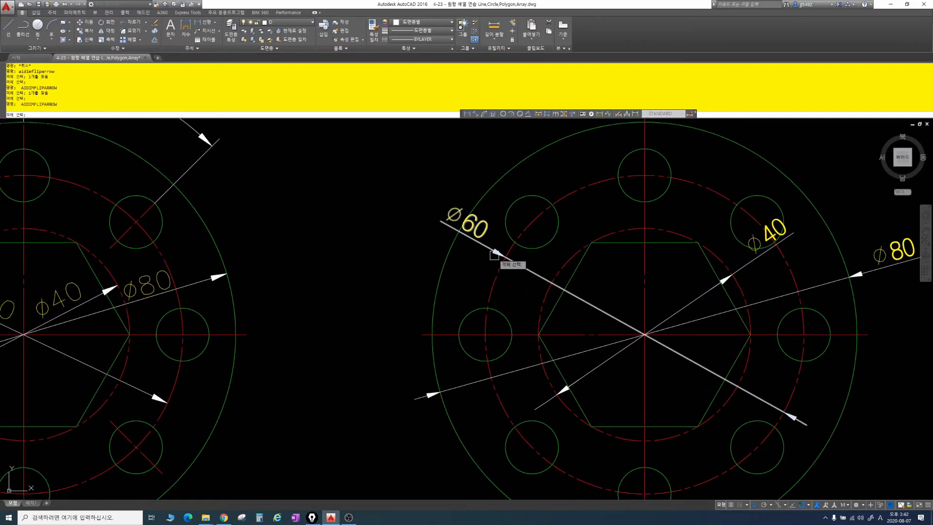
left_click(500, 255)
key("Return")
left_click(790, 418)
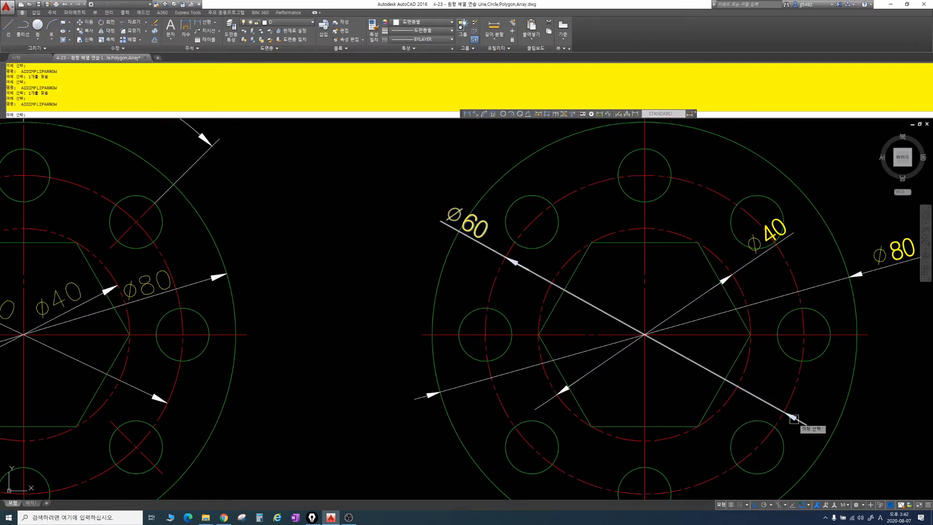
key("space")
- Flip both arrowheads of the outer circle's Ø80 dimension to the inside of the circle
left_click(432, 395)
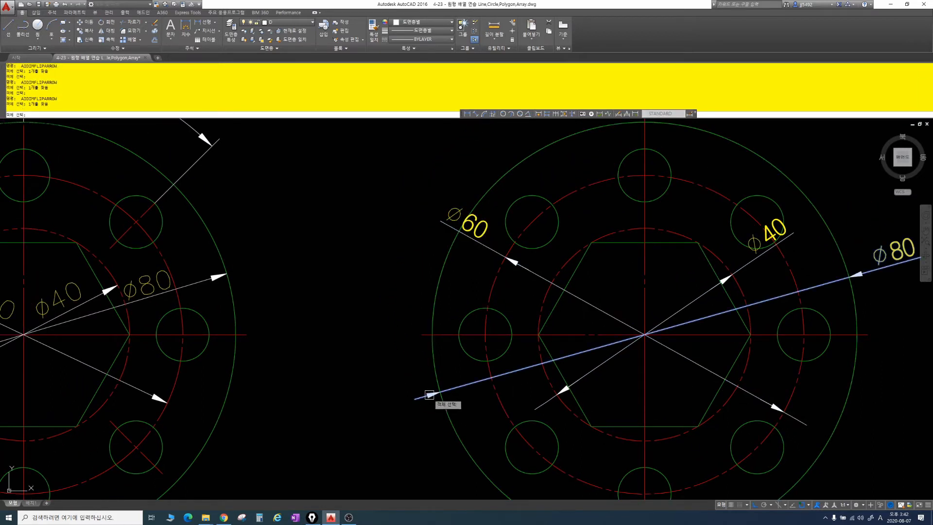
key("space")
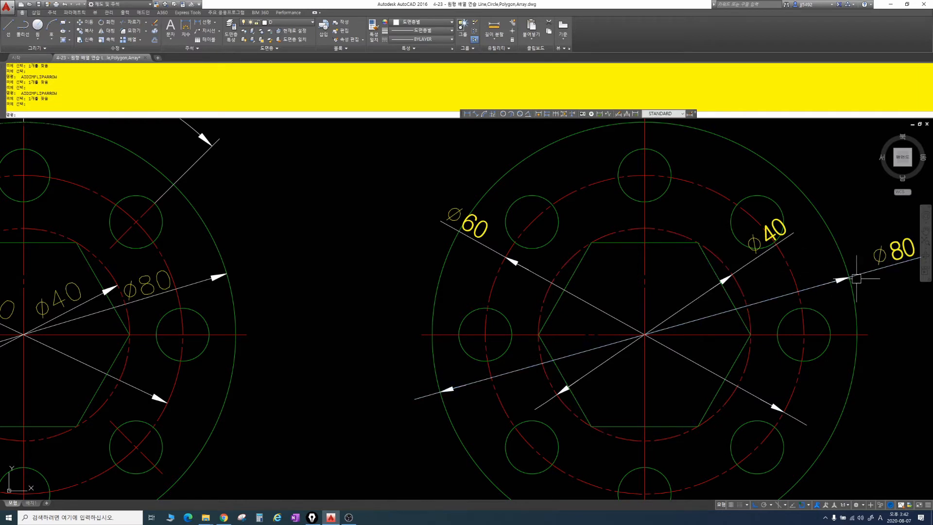
key("Escape")
key("Escape")
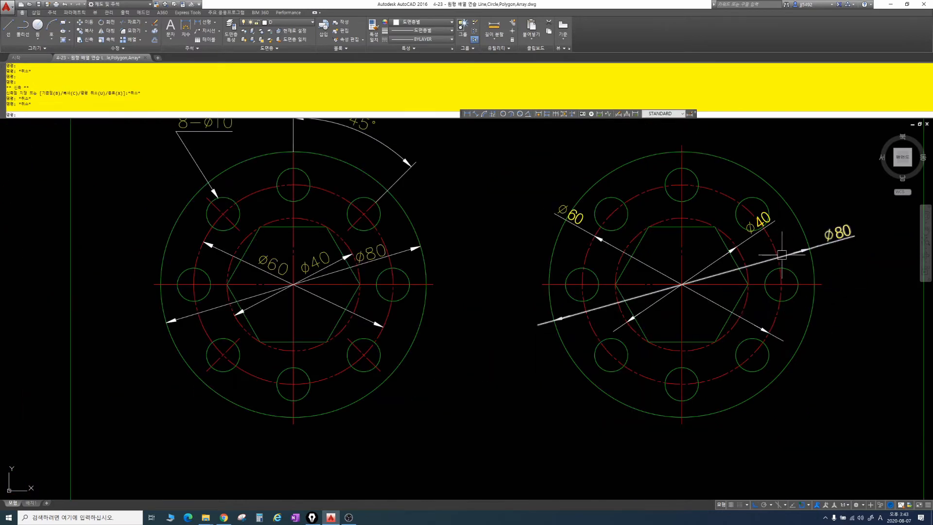
key("Escape")
key("Escape")
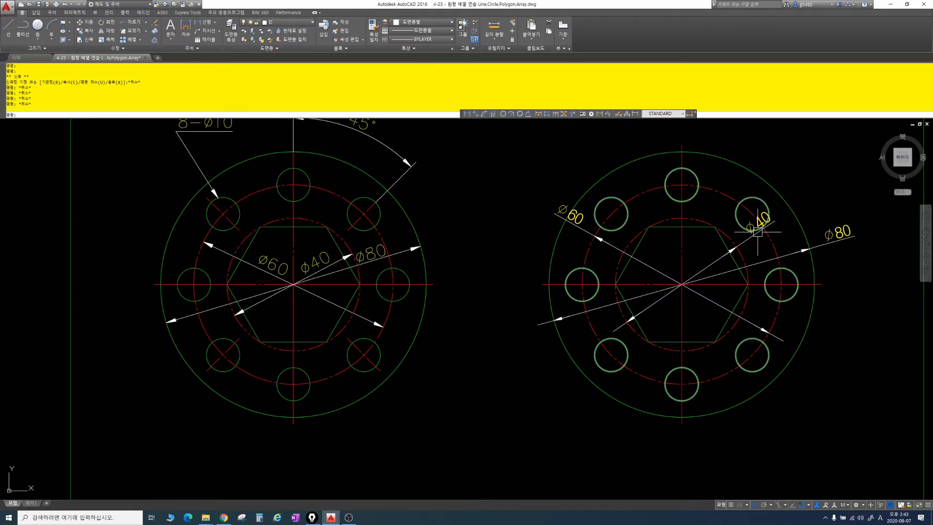
- Explode the three diameter dimensions of the inner, hole and outer circles
type("x")
key("Return")
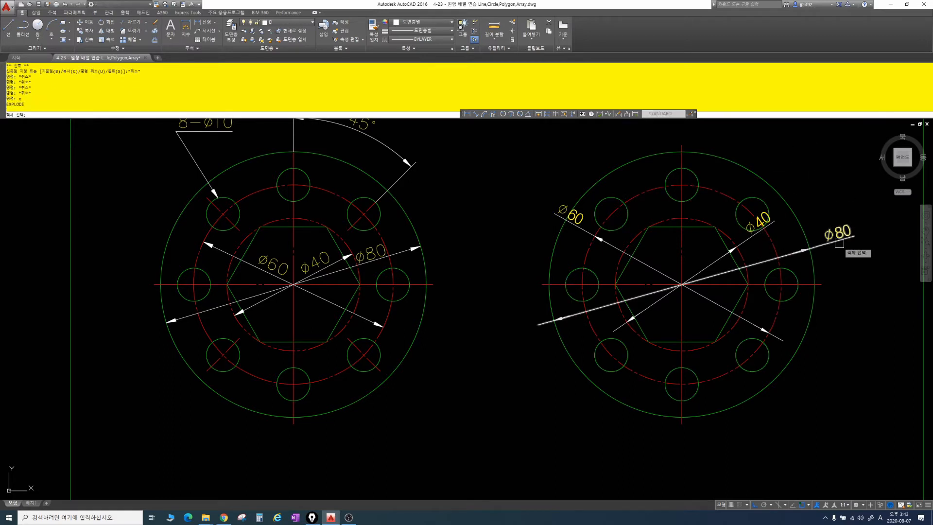
left_click(843, 238)
left_click(741, 243)
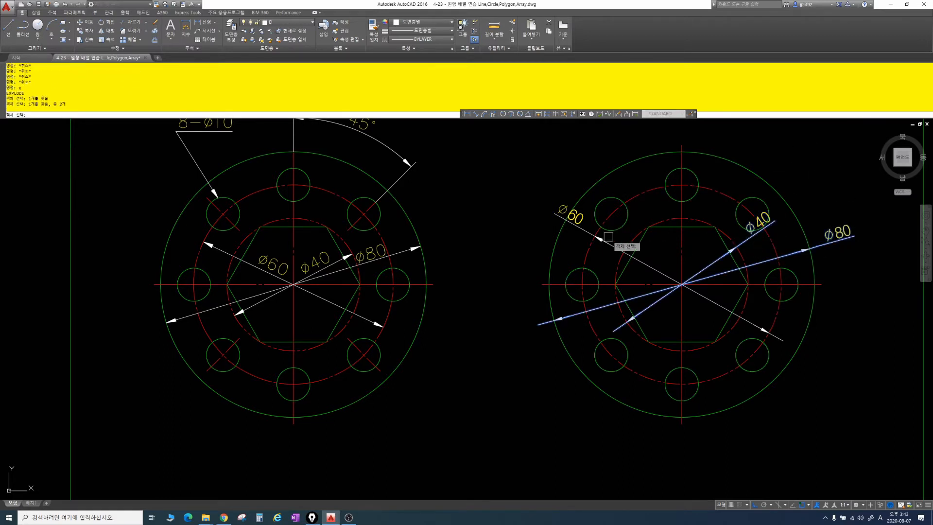
left_click(574, 226)
key("Return")
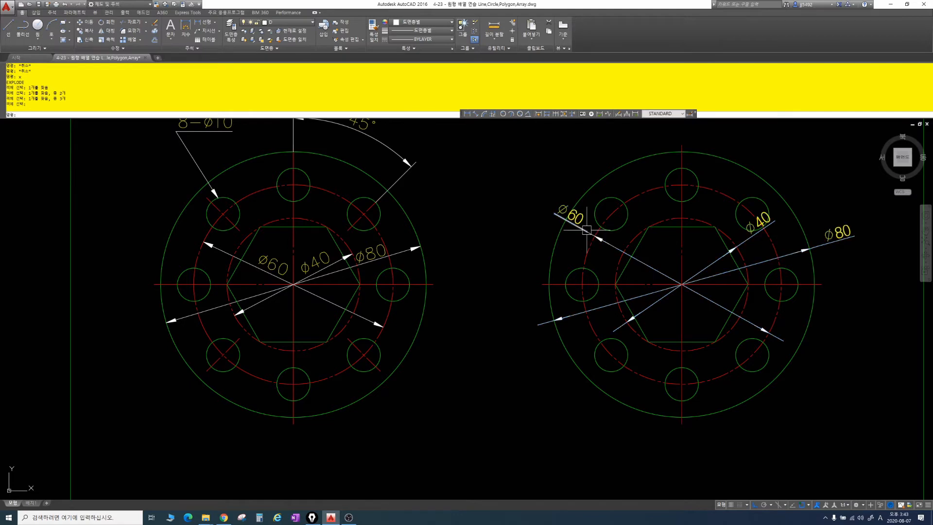
- Cut the Ø40 text and paste it above its dimension line, inside the inner circle
scroll(599, 230, "up", 1)
scroll(729, 243, "up", 1)
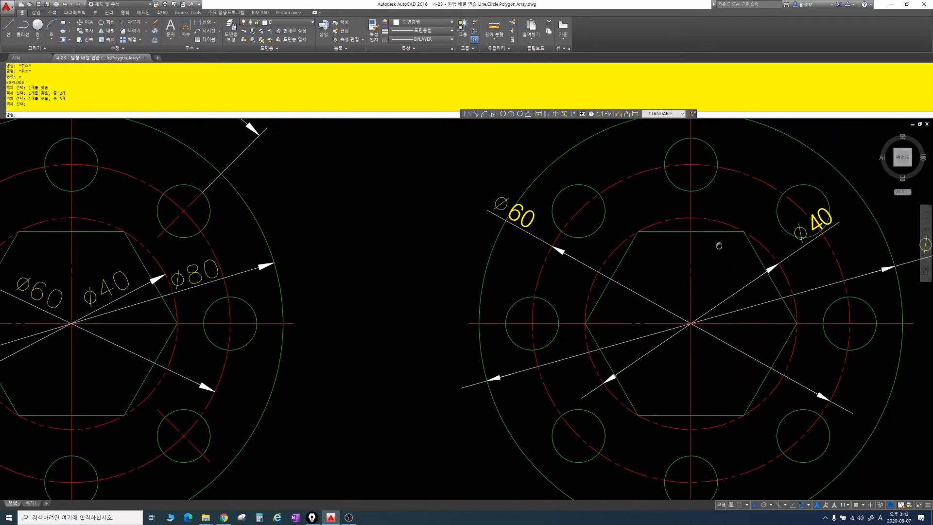
left_click(818, 218)
key("ctrl+x")
key("ctrl+v")
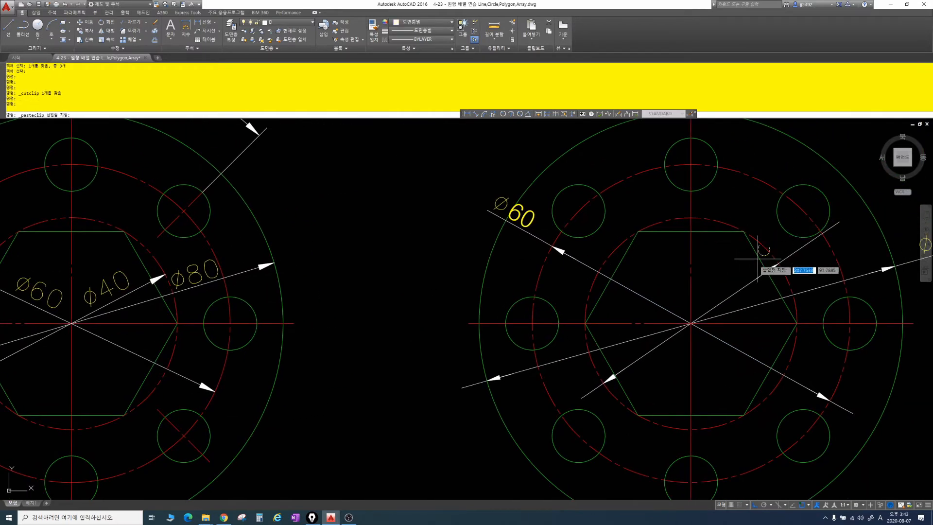
left_click(707, 290)
- Cut and paste the Ø60 and Ø80 texts so each sits above its dimension line, inside the outer circle
left_click(533, 220)
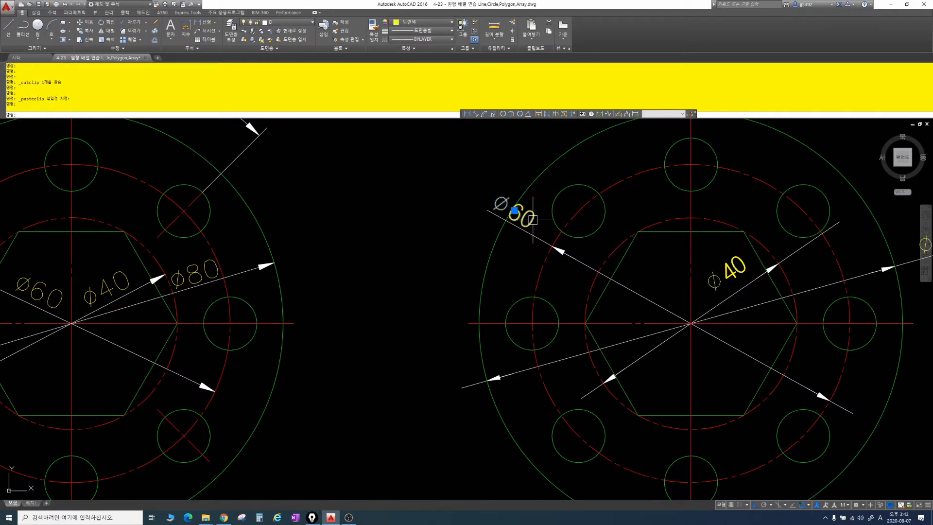
key("ctrl+x")
key("ctrl+v")
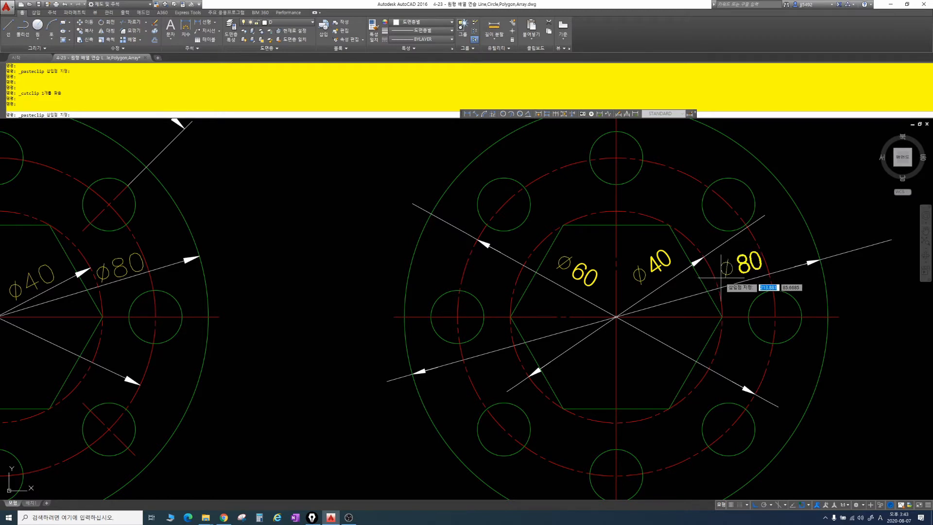
left_click(719, 278)
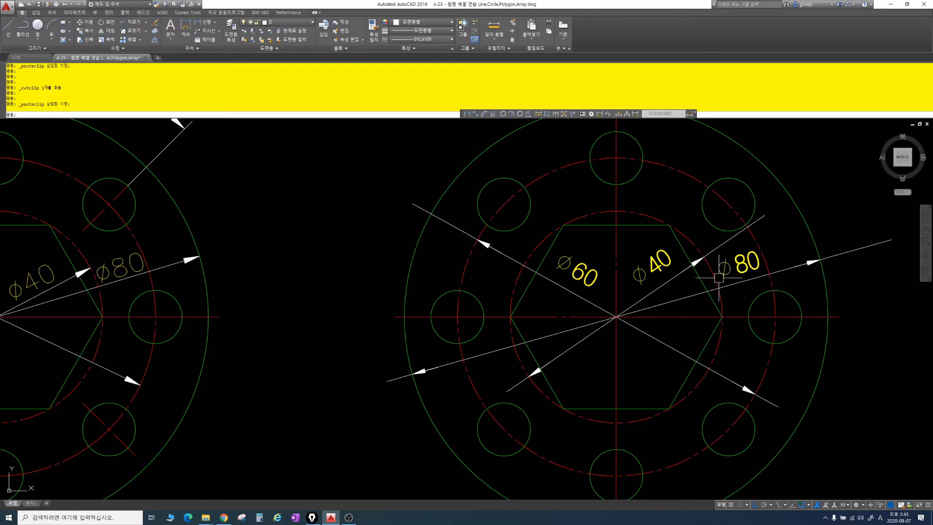
middle_click_drag(664, 263, 737, 275)
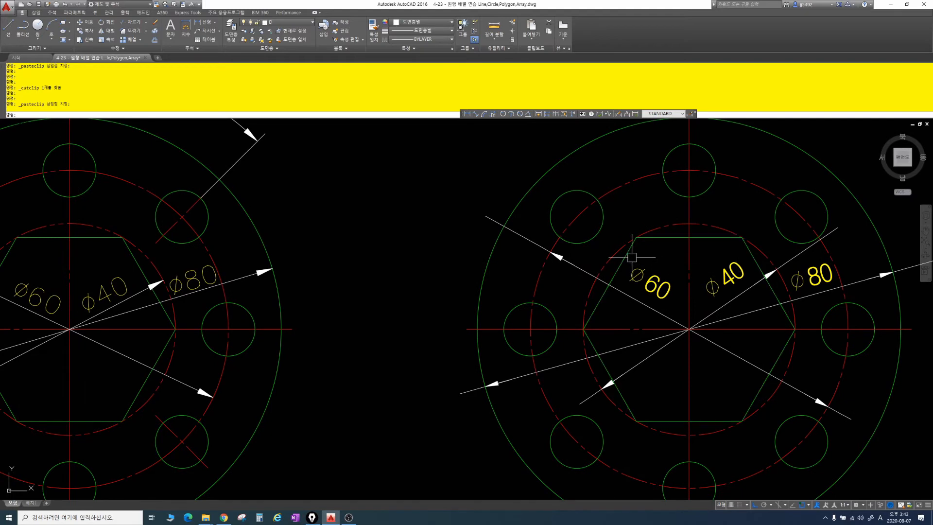
- Erase the leftover line pieces that extend beyond the arrowheads of the exploded Ø40, Ø60 and Ø80 dimensions
middle_click_drag(594, 232, 594, 192)
key("Escape")
left_click(528, 202)
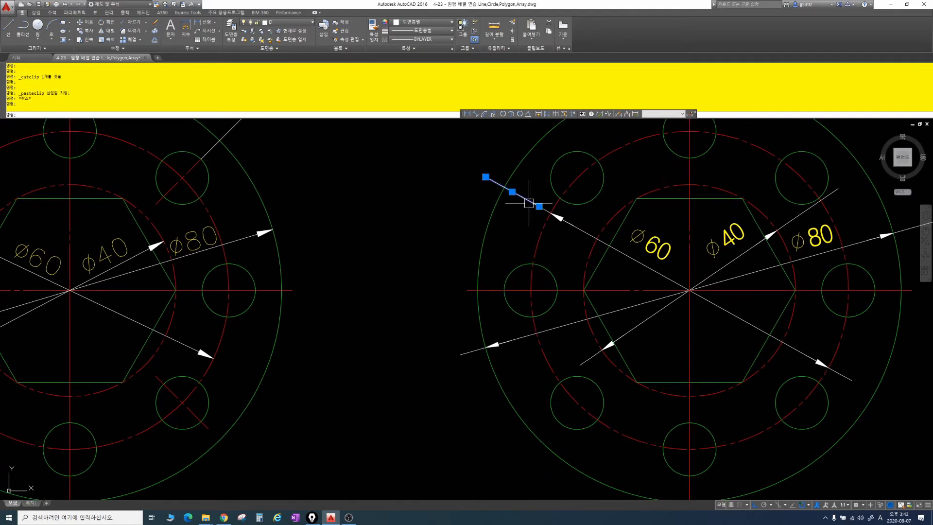
key("Delete")
left_click(538, 206)
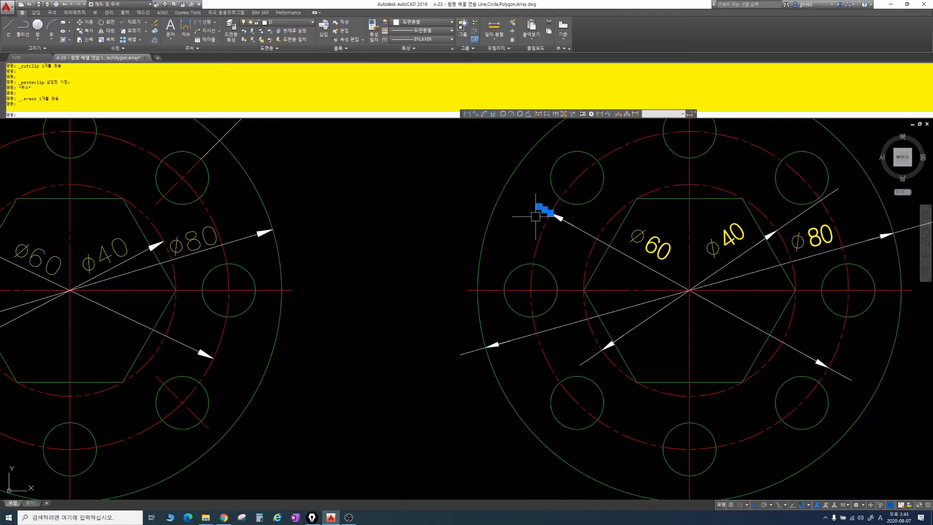
left_click(477, 345)
left_click(585, 361)
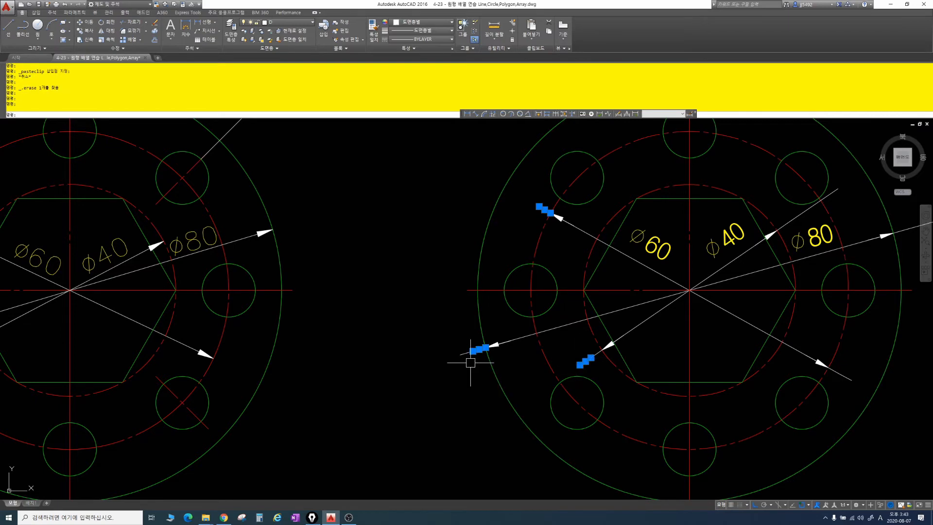
left_click(453, 341)
left_click(500, 386)
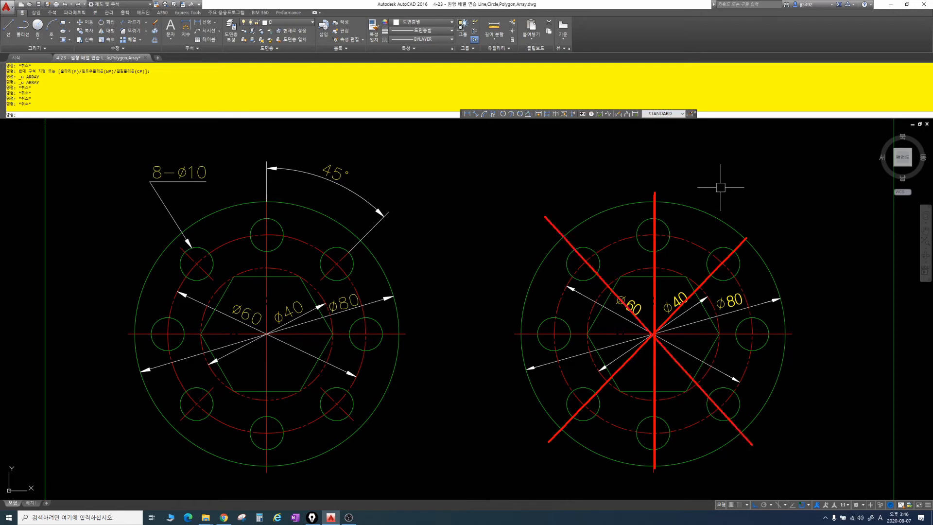
- Create a polar array of the vertical centre line about the centre of the new flange
key("Escape")
type("ar")
key("Return")
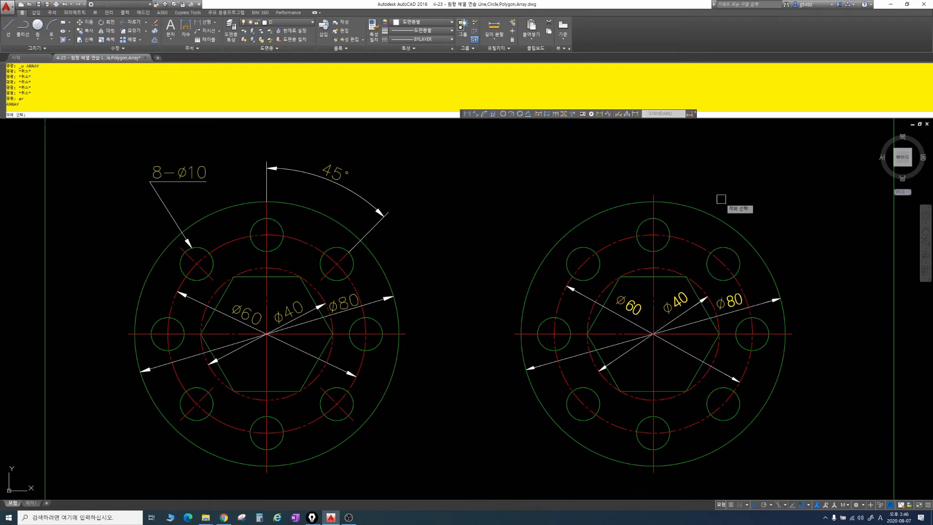
scroll(659, 210, "up", 2)
left_click(652, 207)
scroll(656, 208, "down", 2)
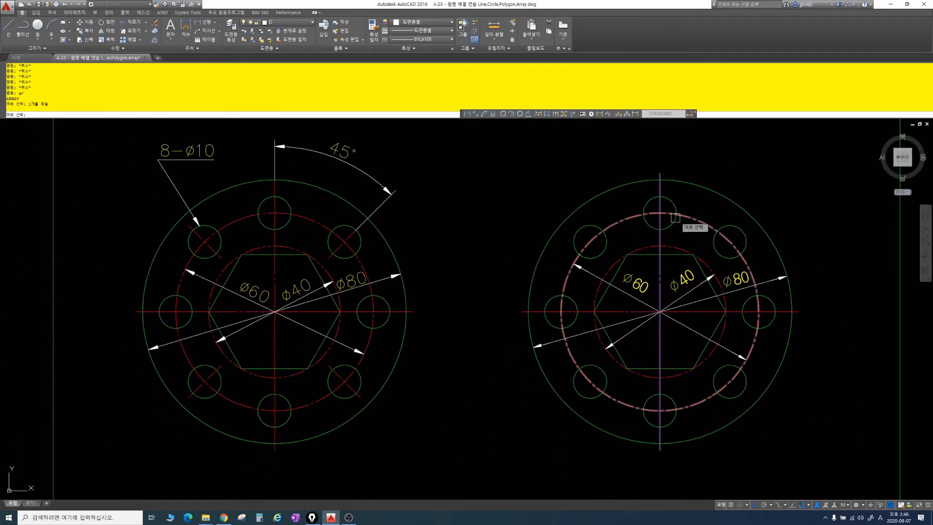
key("Return")
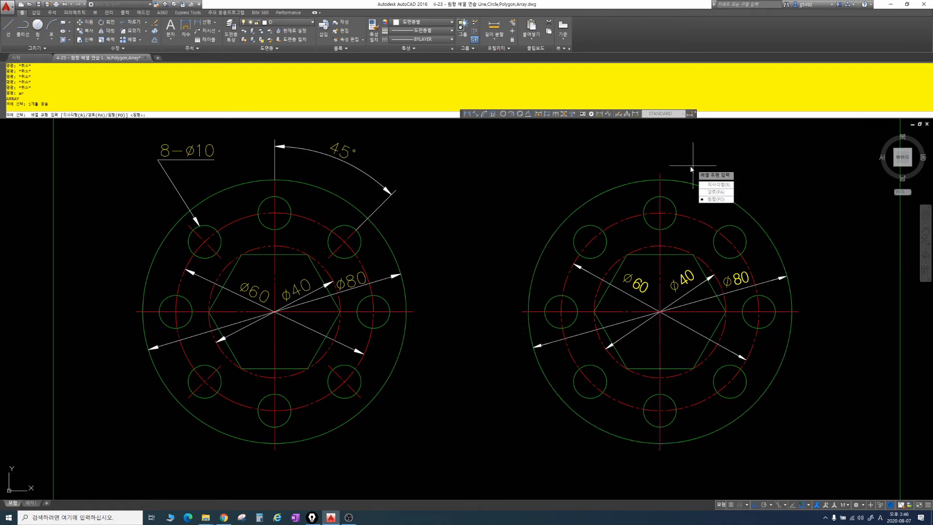
left_click(710, 203)
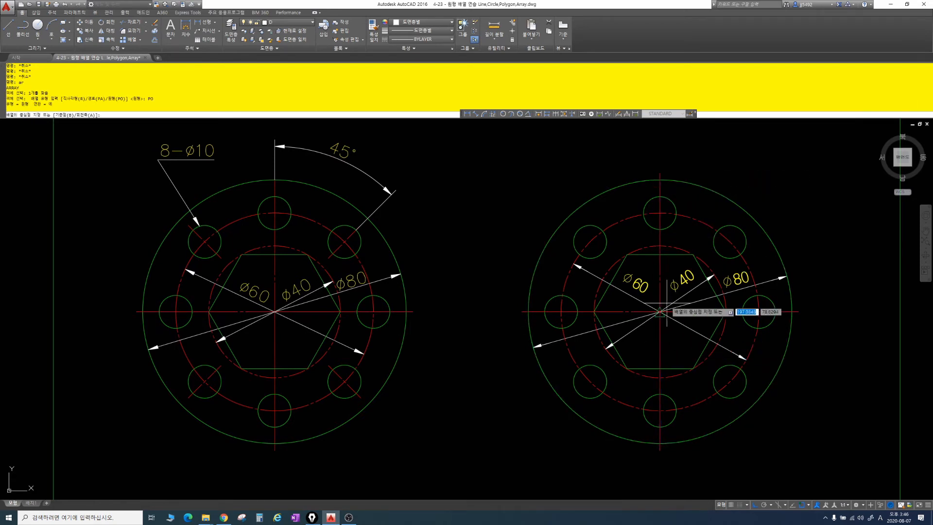
scroll(667, 297, "up", 5)
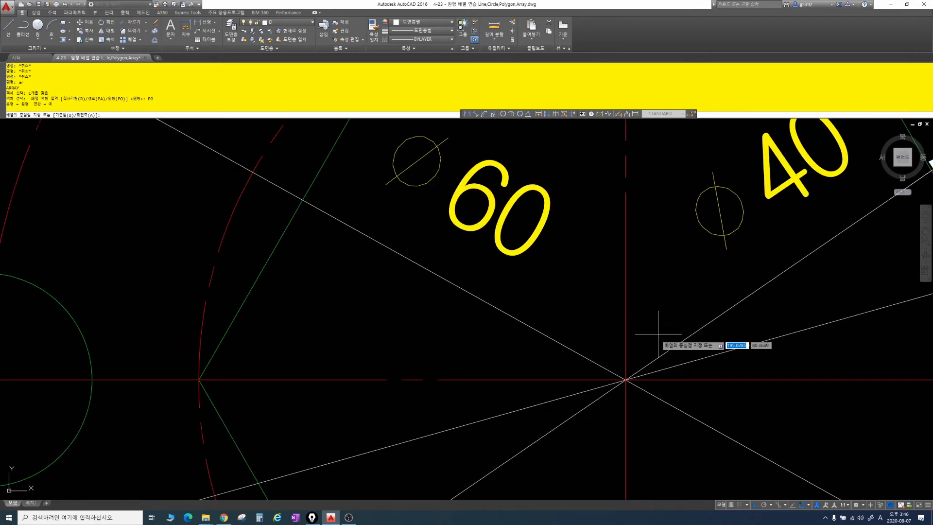
left_click(626, 379)
scroll(627, 369, "down", 5)
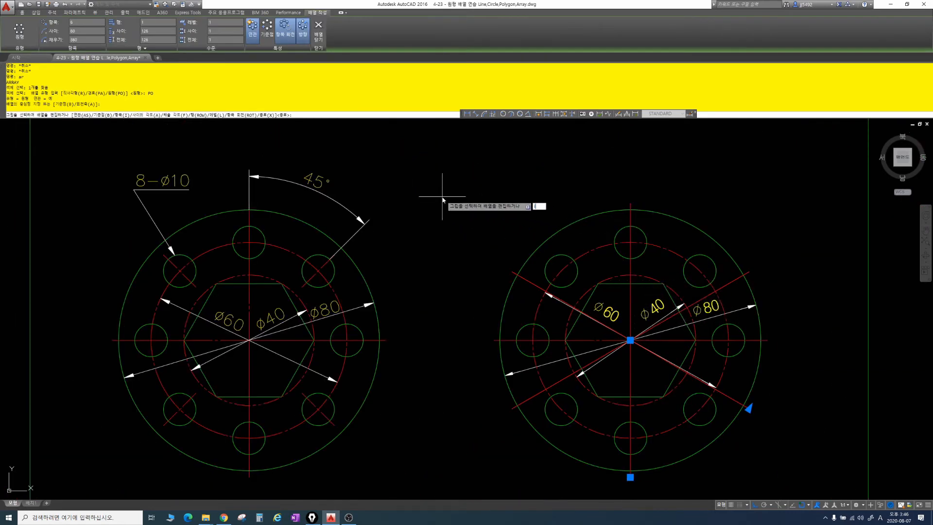
- Set the polar array's item count to 8 and finish the array
type("i")
key("Return")
type("8")
key("Return")
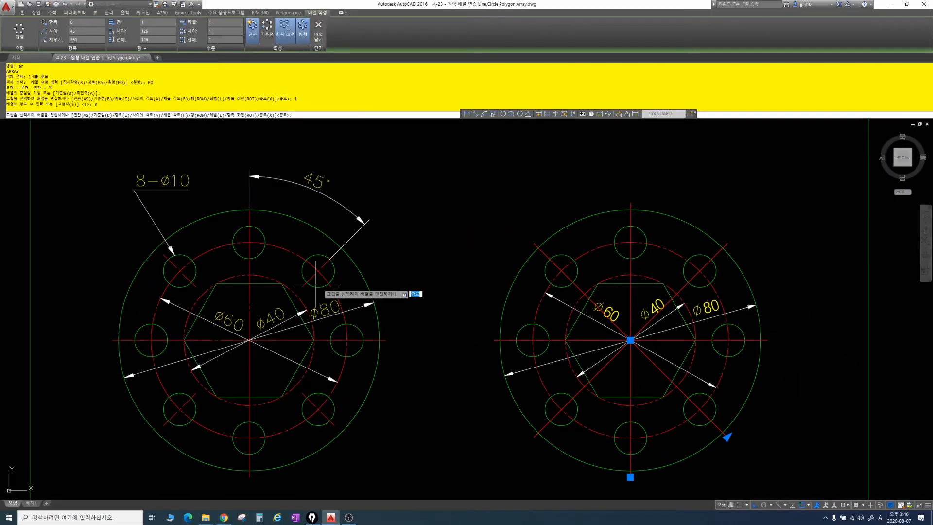
middle_click_drag(311, 283, 277, 255)
key("Escape")
key("Escape")
- Explode the polar array of centre lines into separate lines
middle_click_drag(650, 263, 604, 280)
scroll(603, 279, "up", 5)
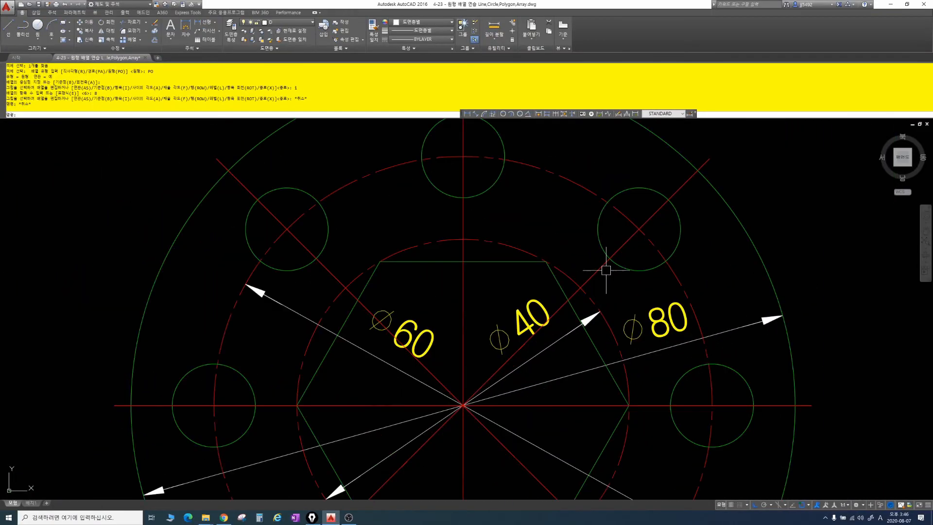
key("Escape")
key("Escape")
key("Escape")
key("Escape")
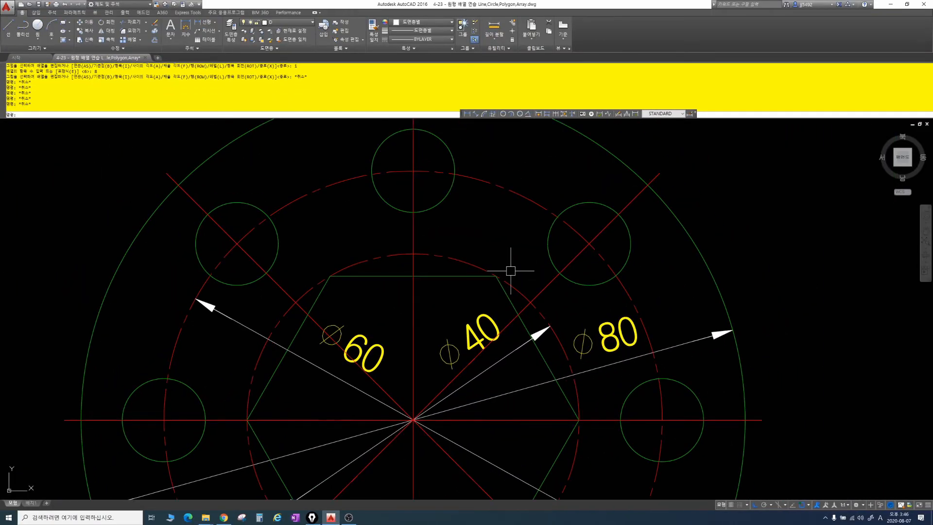
type("x")
key("Return")
left_click(546, 285)
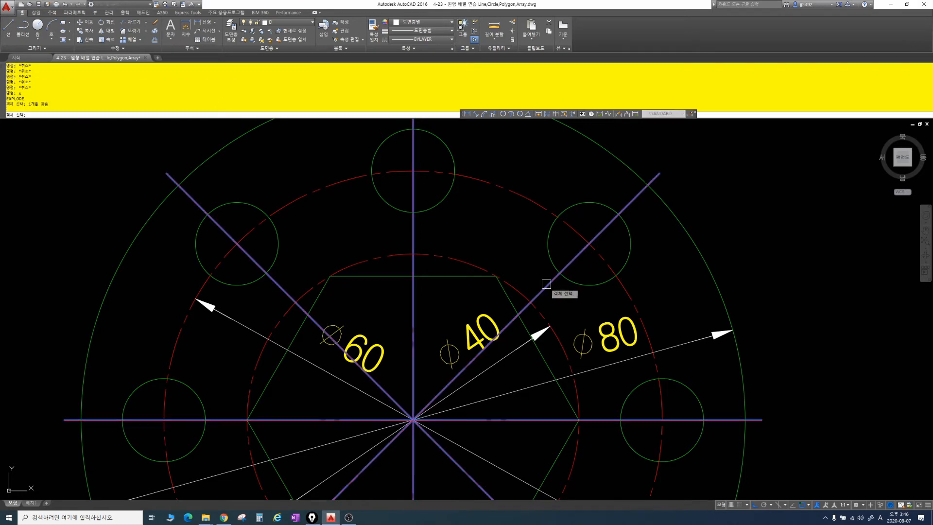
key("Return")
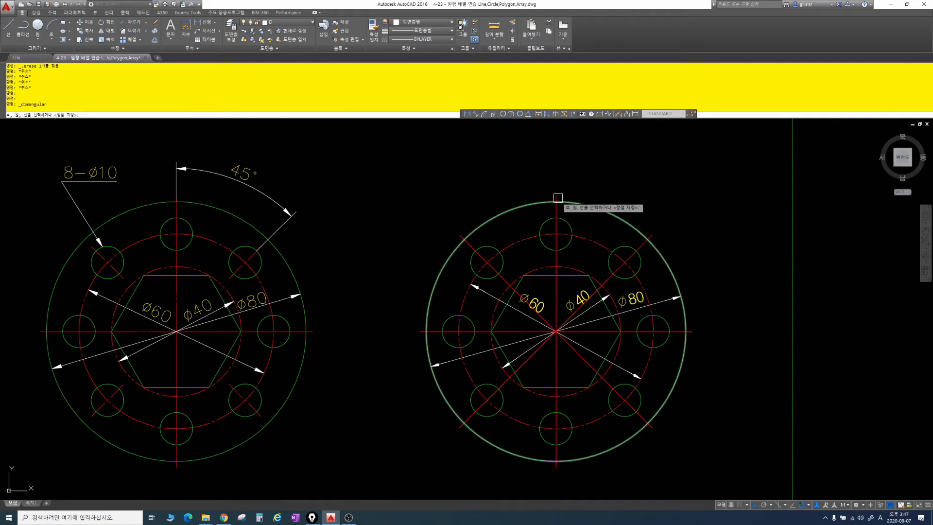
- Add an angular dimension between the vertical and upper-right diagonal centre lines, placing its arc outside the outer circle
left_click(558, 198)
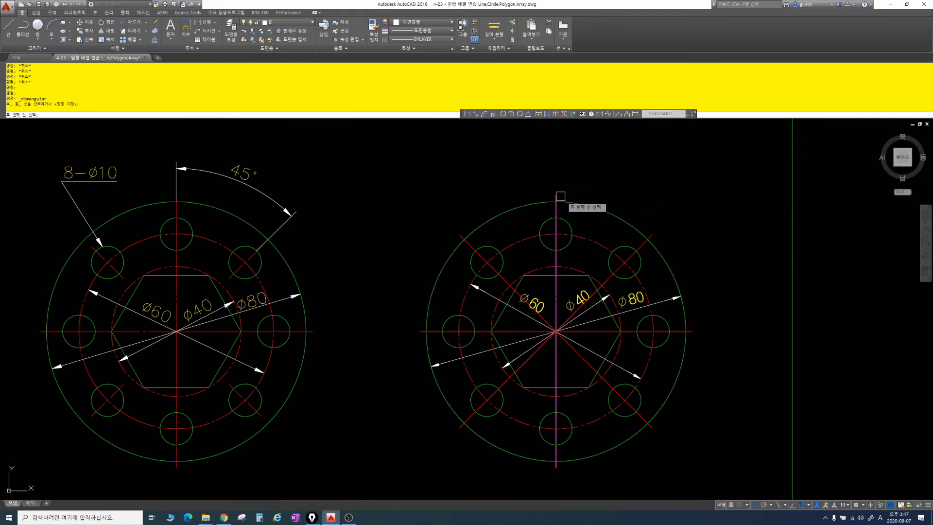
left_click(653, 237)
middle_click_drag(681, 166, 679, 192)
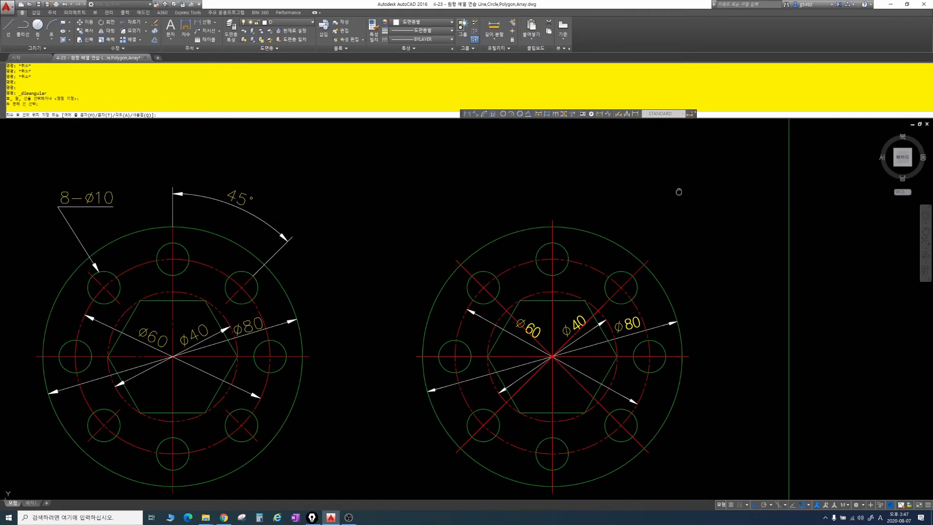
left_click(677, 191)
middle_click_drag(497, 207, 567, 236)
key("Escape")
key("Escape")
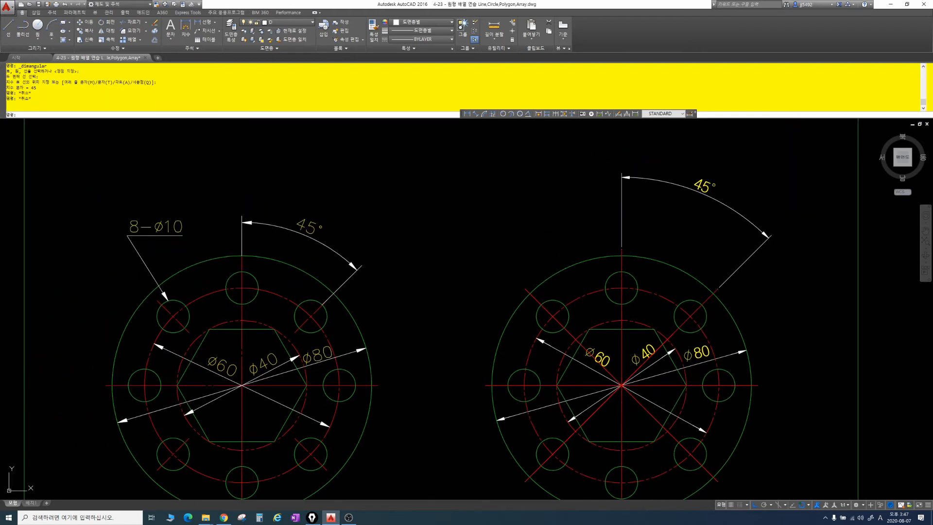
key("Escape")
- Draw a quick leader from the nearest point on the upper-left hole up outside the flange, ending in a horizontal landing without text
key("Return")
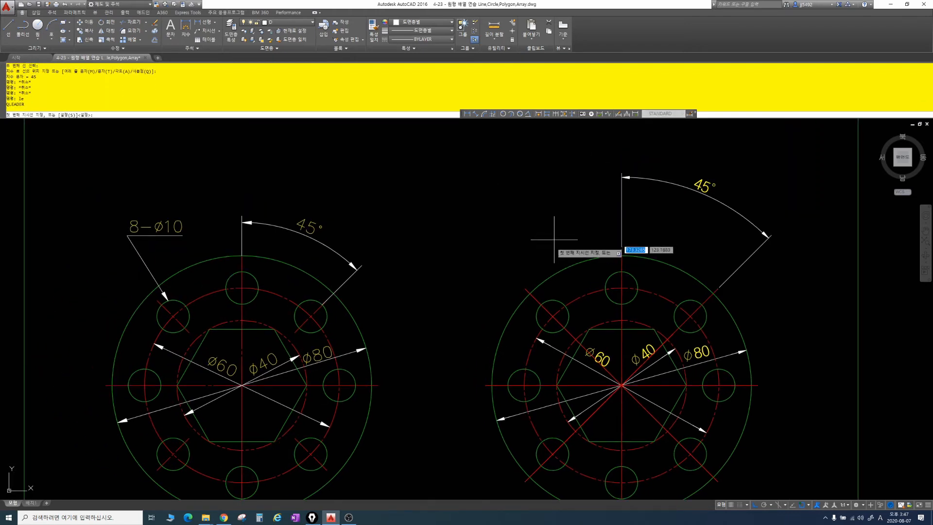
scroll(552, 308, "up", 4)
scroll(760, 300, "down", 2)
right_click(760, 275, "shift")
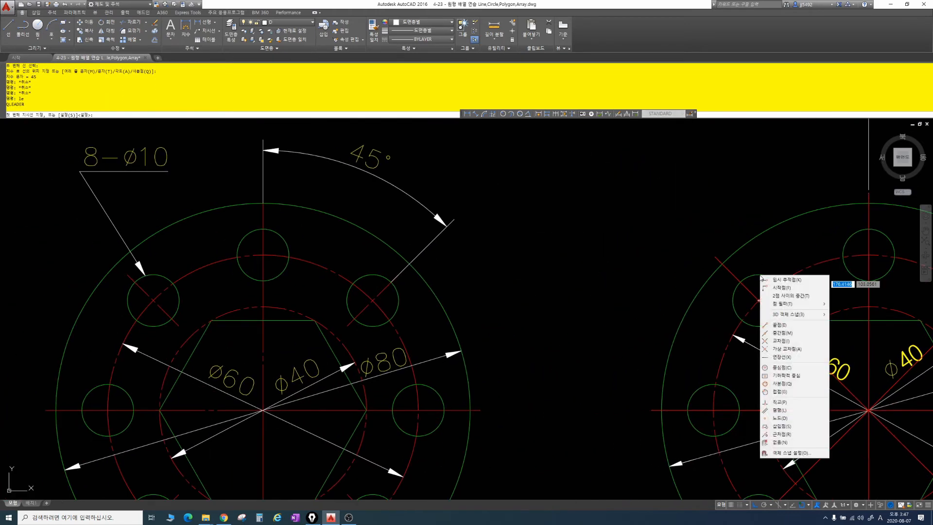
left_click(779, 433)
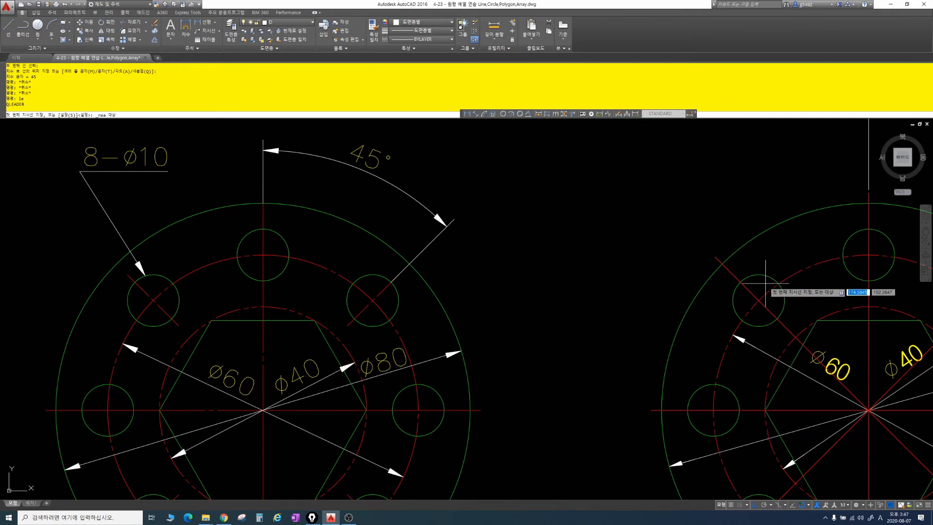
left_click(748, 276)
middle_click_drag(719, 202, 736, 296)
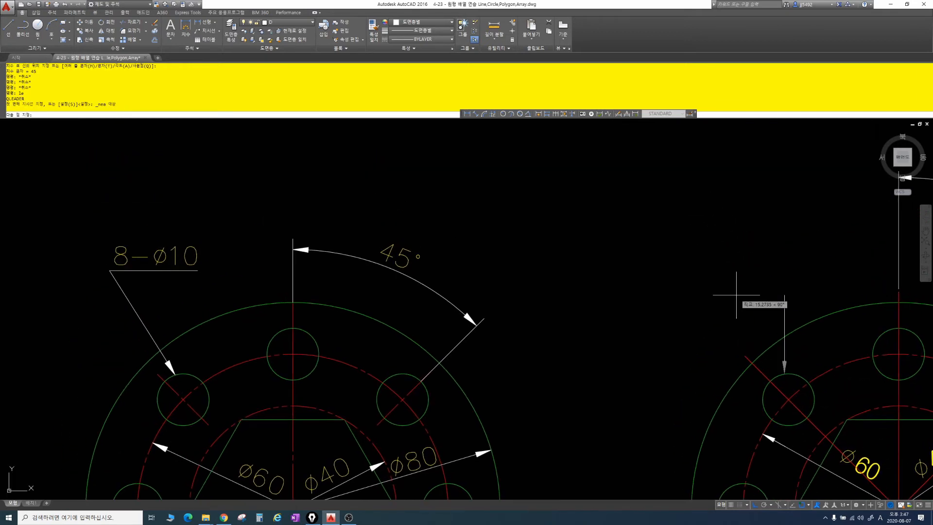
left_click(699, 245)
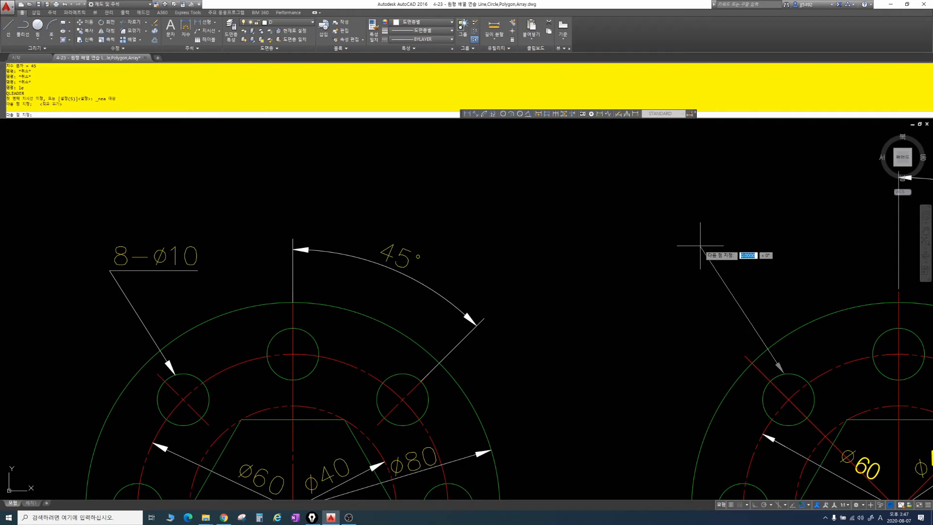
left_click(839, 246)
key("Escape")
key("Escape")
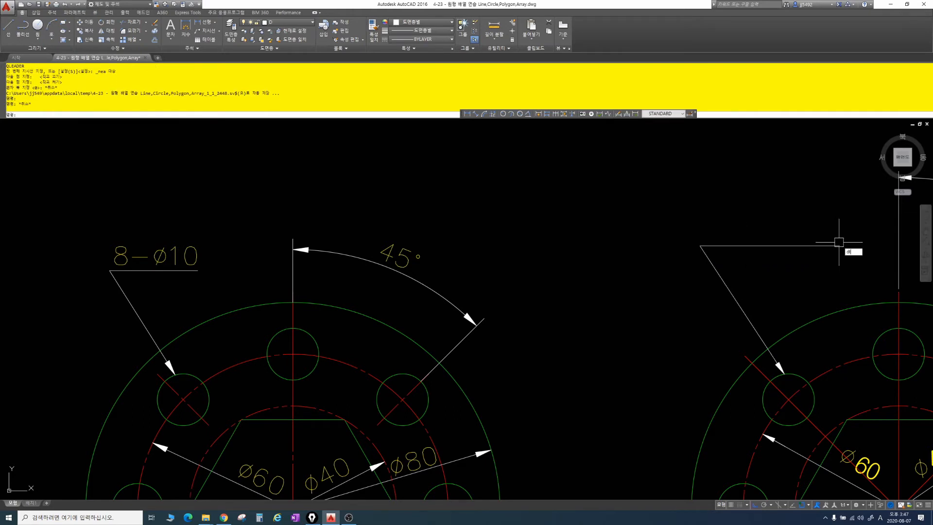
- Place the single-line text "8-Ø10" with height 3.5 and rotation 0 just above the leader's horizontal landing
key("Return")
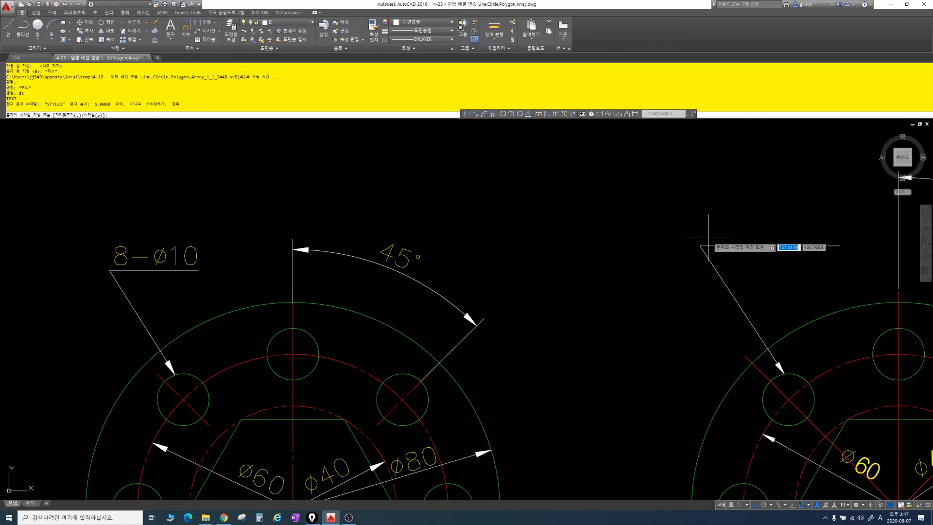
left_click(708, 238)
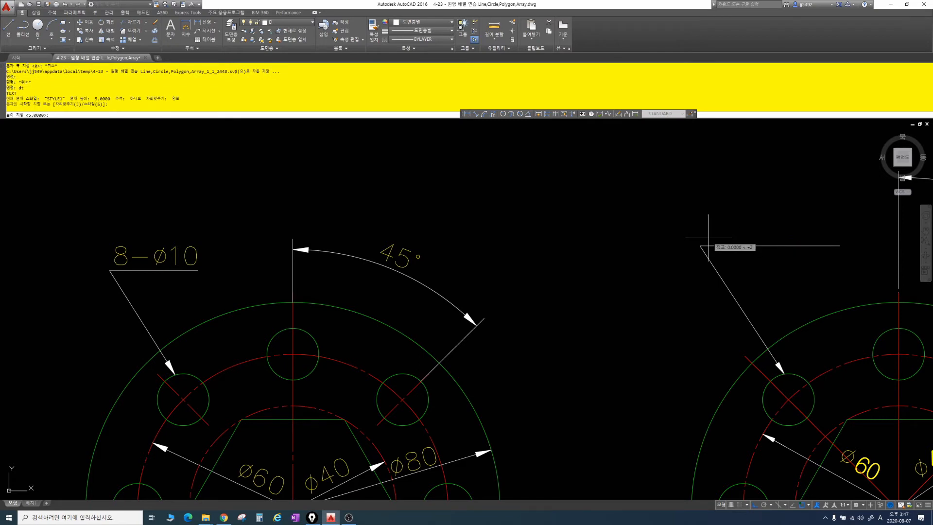
key("Return")
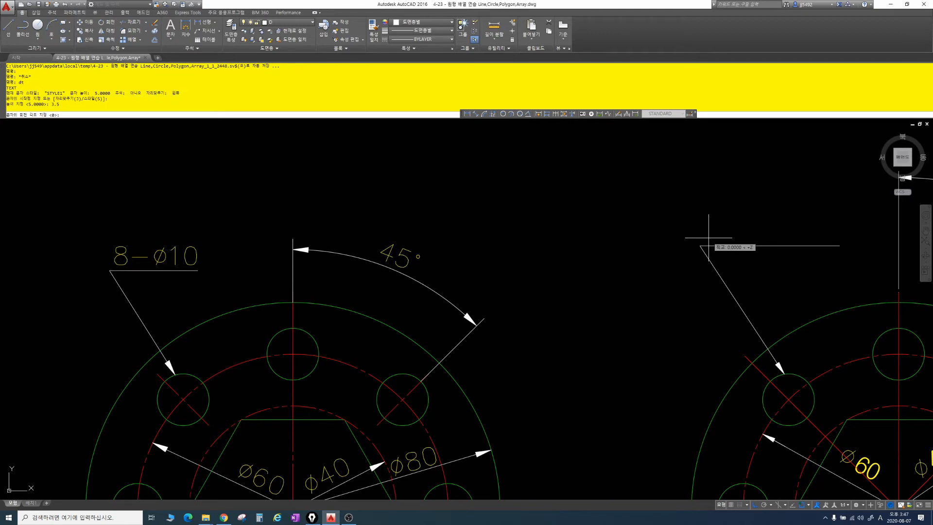
key("Return")
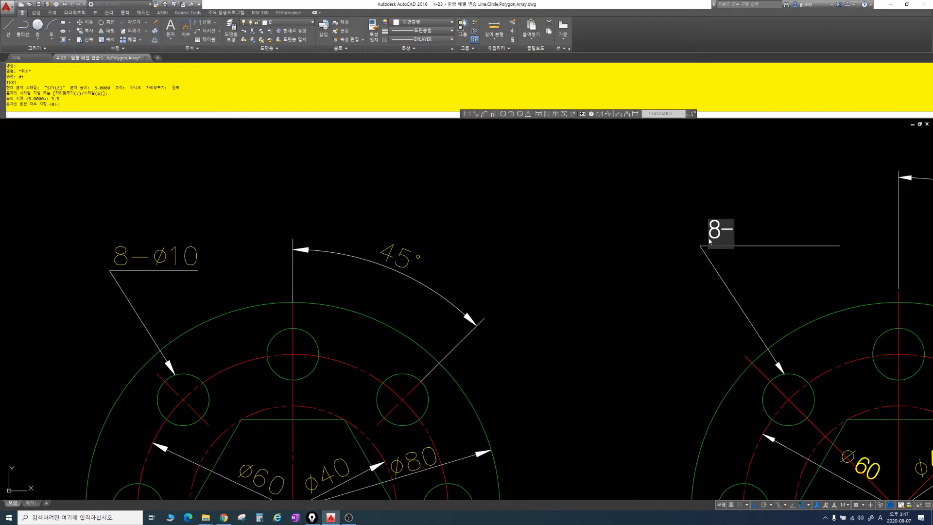
type("8-%%")
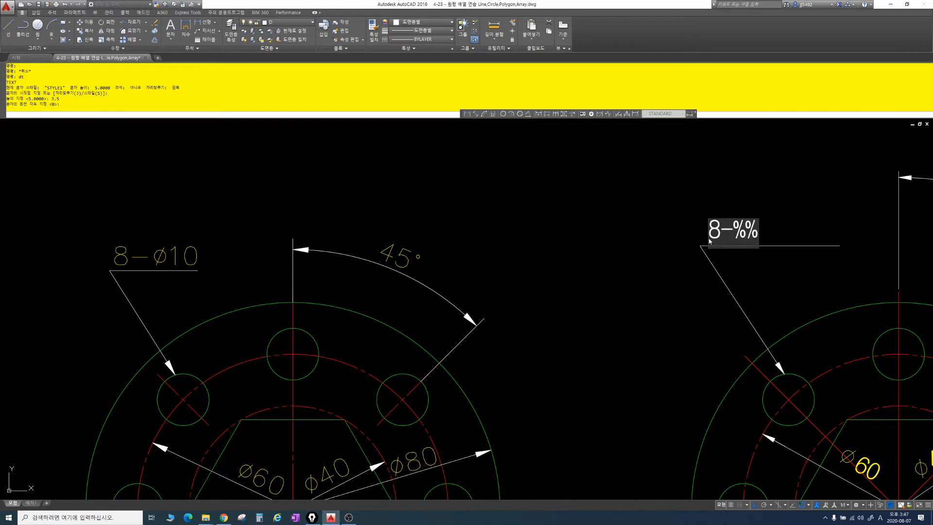
type("c")
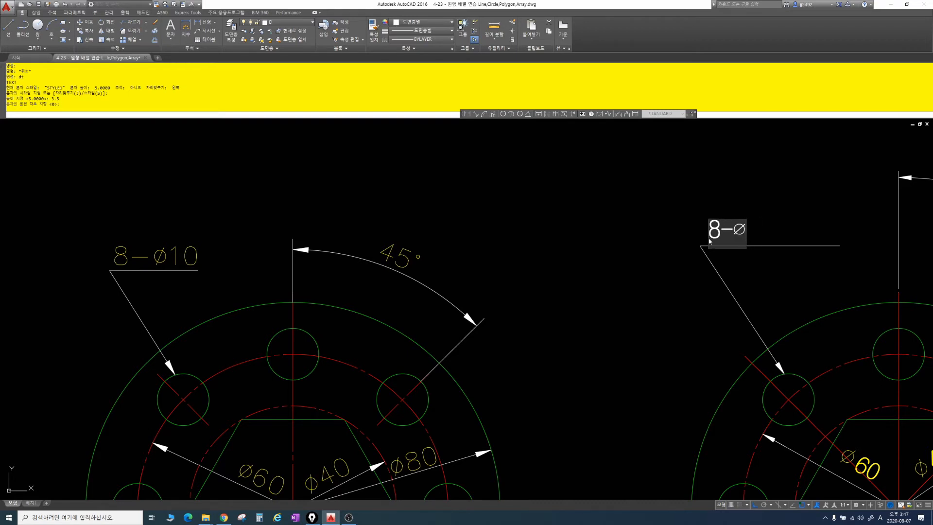
type("10")
key("Return")
key("Return")
key("Escape")
key("Escape")
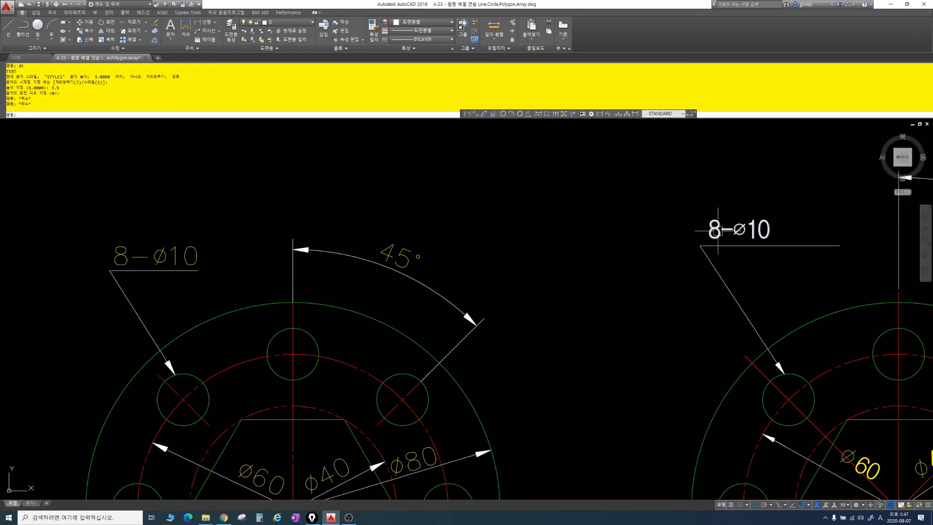
- Change the color of the 8-Ø10 callout text to yellow
left_click(718, 230)
left_click(430, 28)
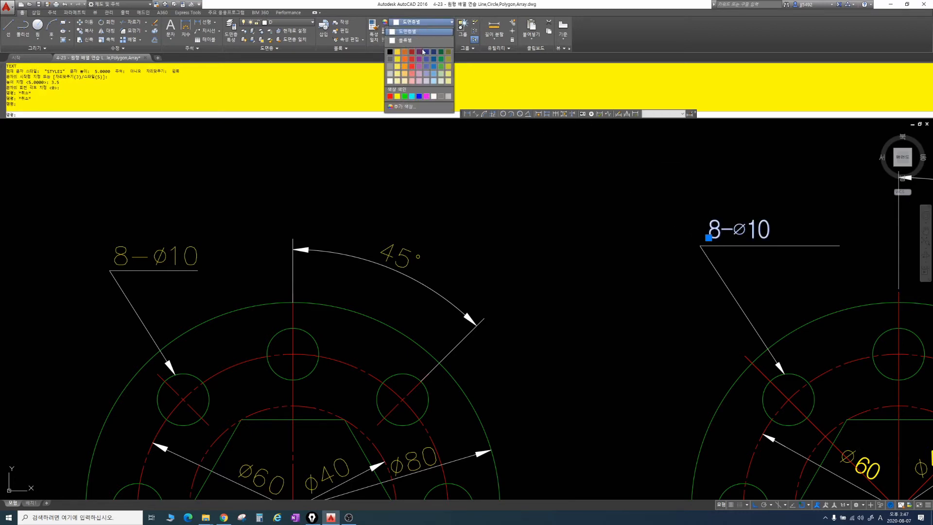
left_click(422, 52)
key("Escape")
key("Escape")
left_click(818, 248)
left_click(840, 245)
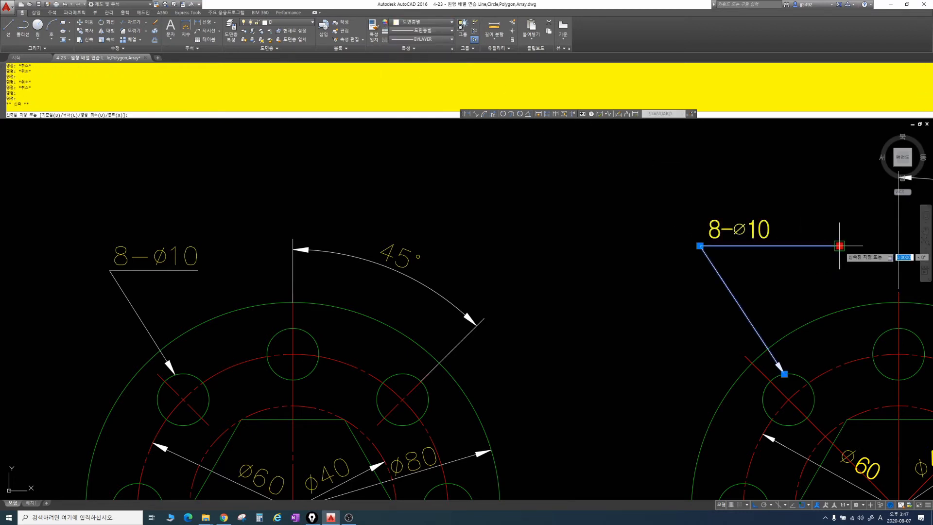
key("Escape")
key("Escape")
scroll(742, 221, "down", 3)
mouse_move(742, 222)
middle_mouse_down()
mouse_move(684, 186)
mouse_move(696, 236)
middle_mouse_up()
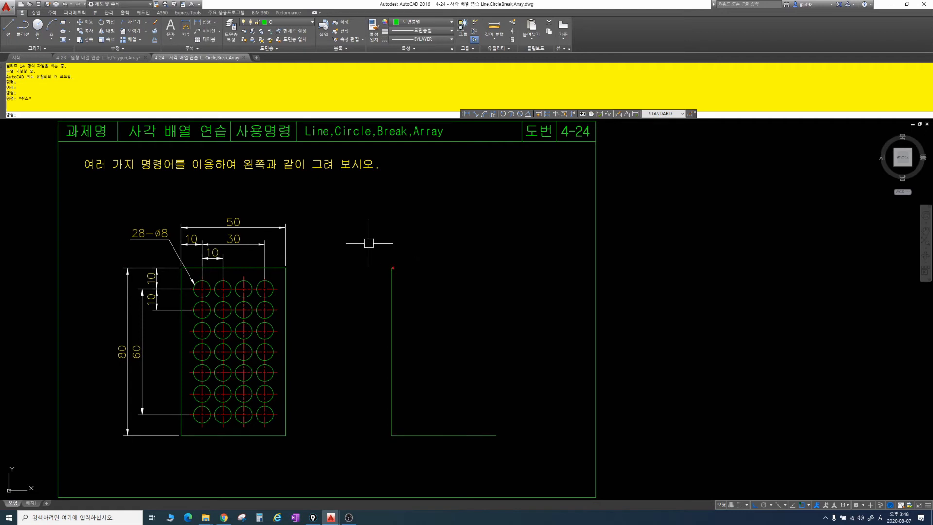
left_click_drag(491, 319, 491, 411)
key("Escape")
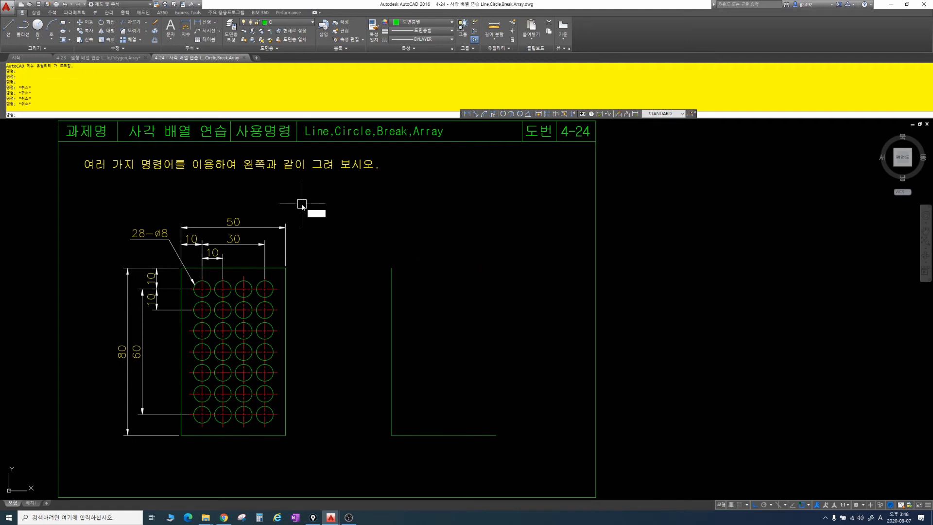
- Complete the plate outline with a 50 mm upper edge from the vertical line's top and a right edge down to the lower line's end
type("l")
key("Return")
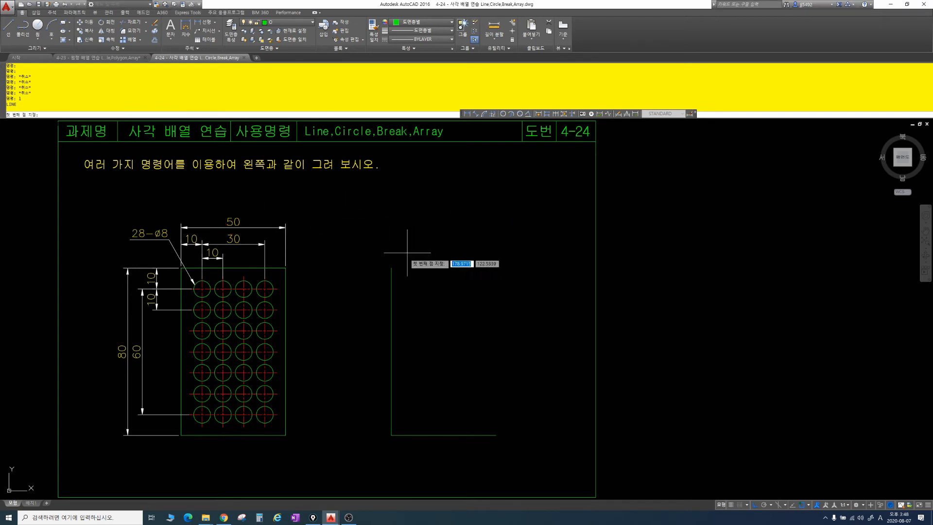
left_click(391, 267)
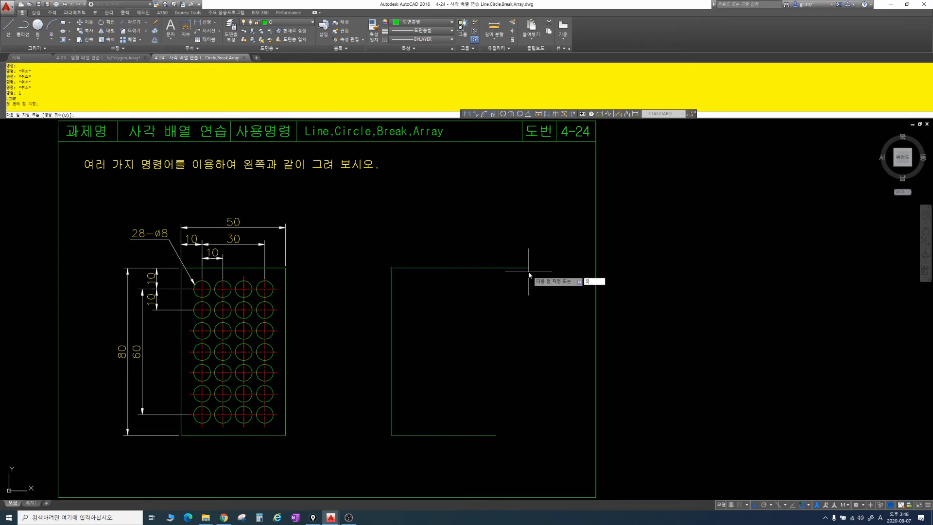
key("Return")
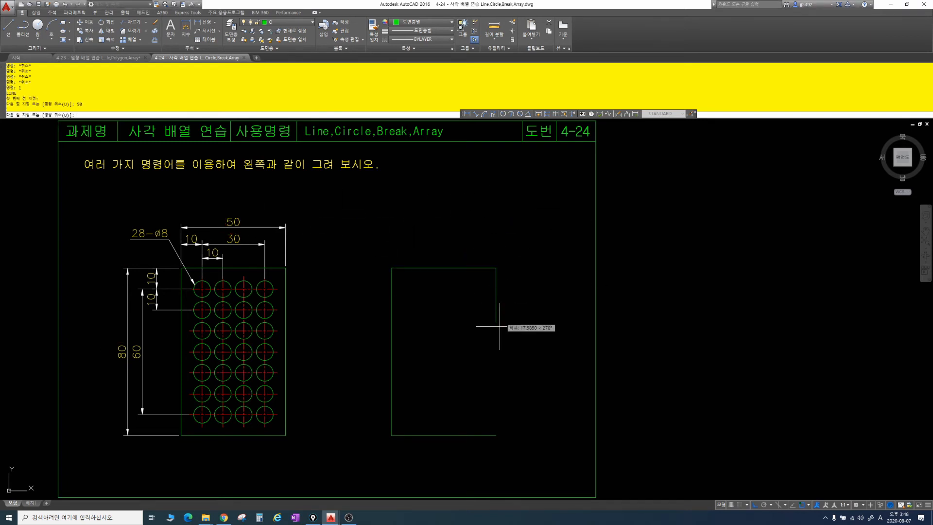
left_click(496, 435)
key("Escape")
key("Escape")
scroll(471, 304, "up", 4)
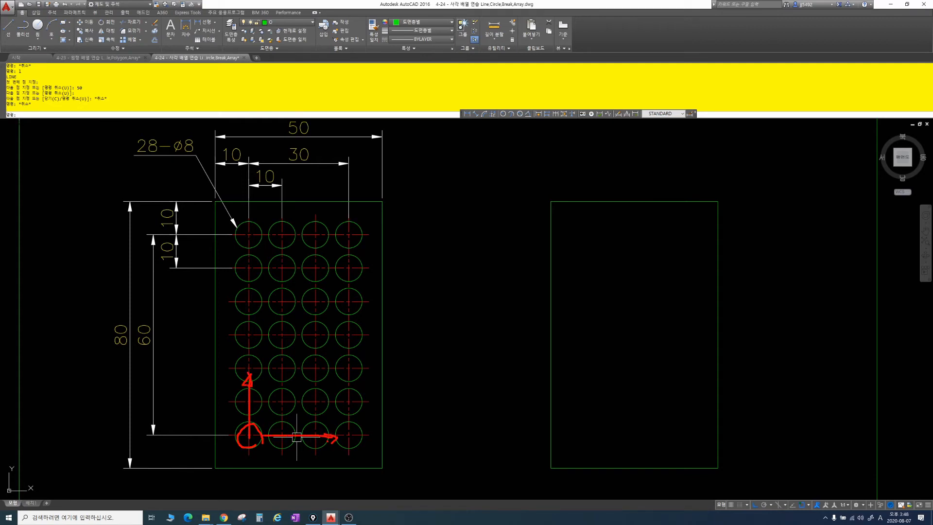
key("Escape")
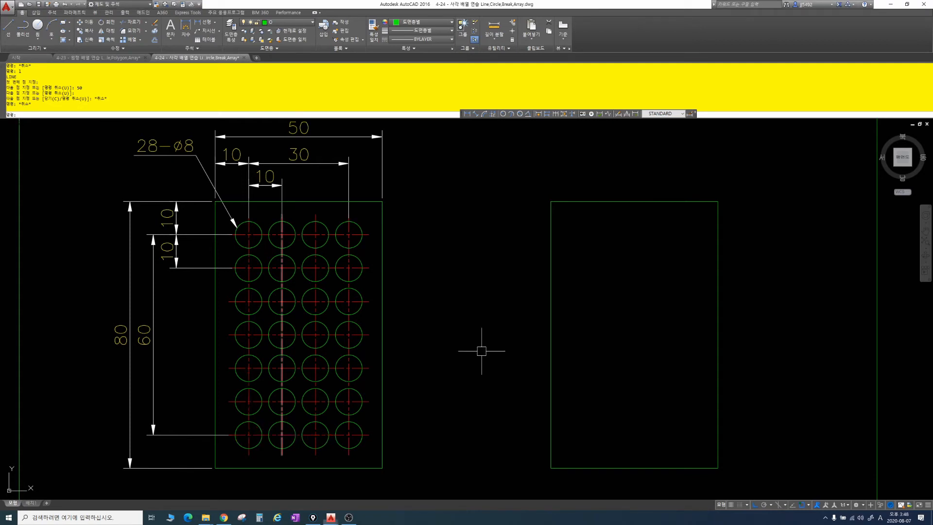
key("Escape")
key("Escape")
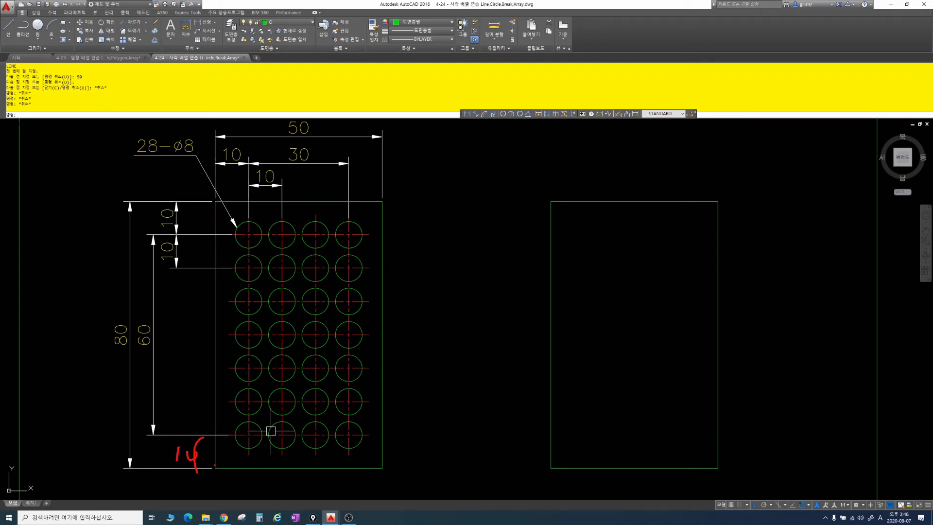
key("Escape")
key("Escape")
- Offset the plate's left and lower edges 10 mm inward
type("o")
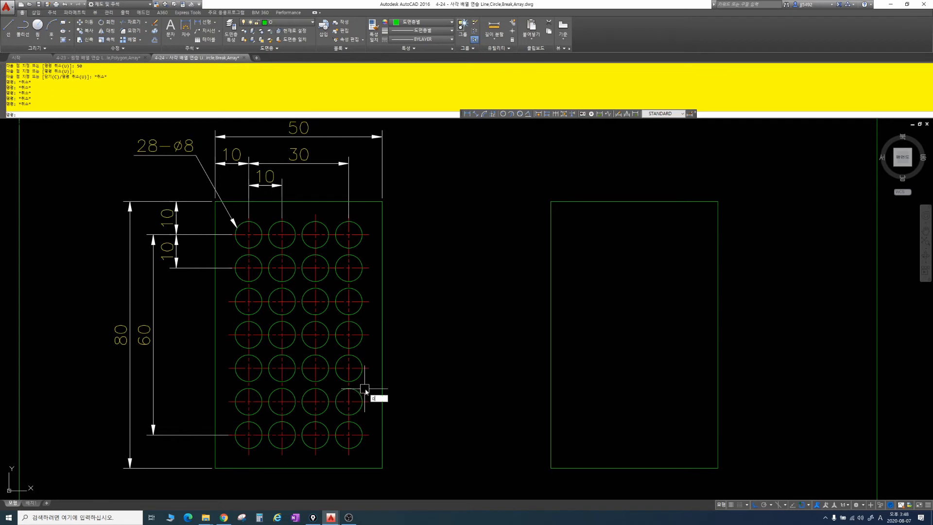
key("Return")
type("10")
key("Return")
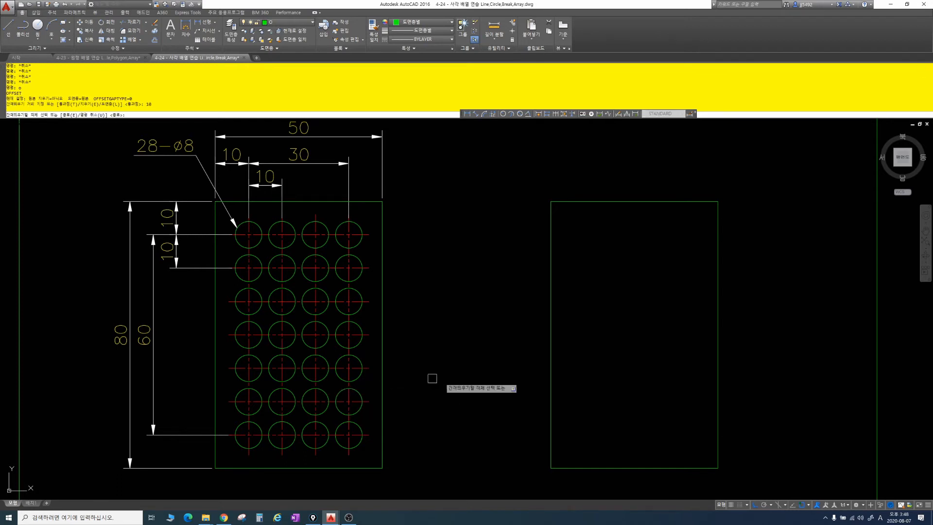
left_click(551, 371)
left_click(578, 403)
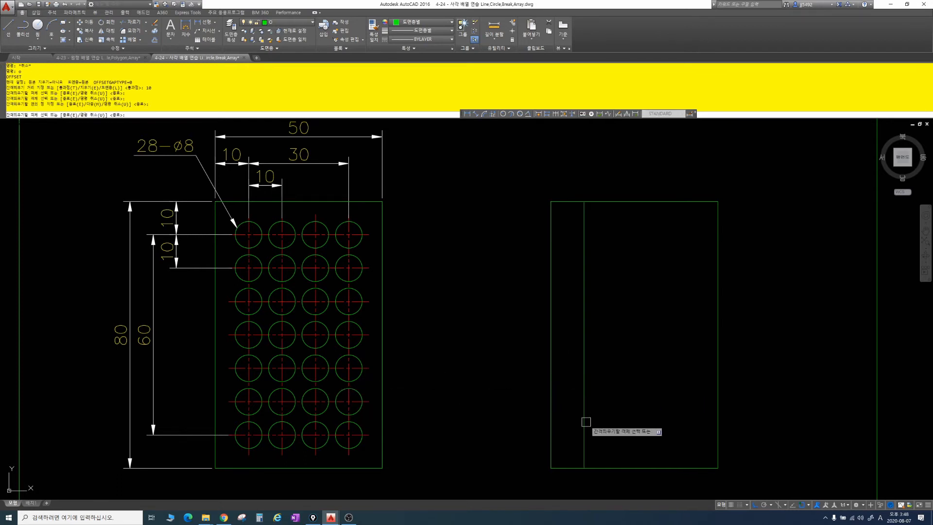
left_click(600, 468)
left_click(607, 427)
key("Escape")
key("Escape")
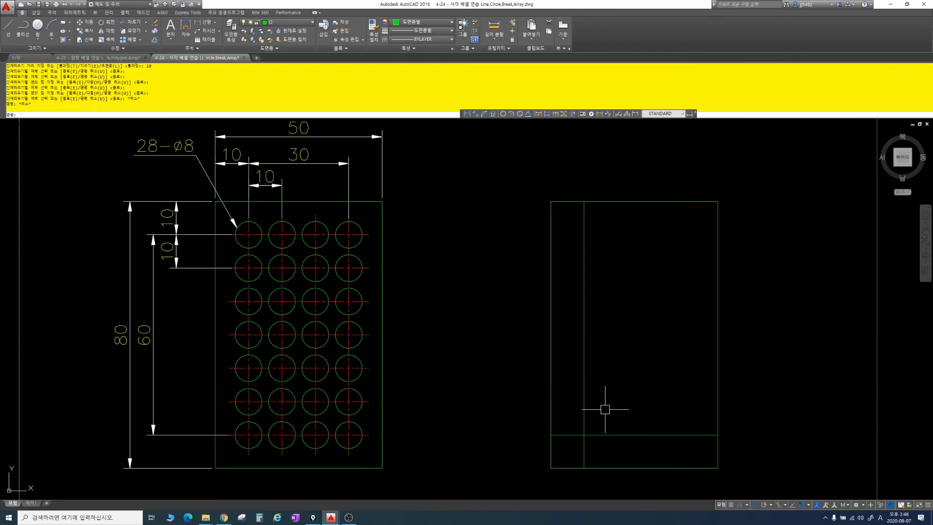
left_click_drag(130, 130, 203, 166)
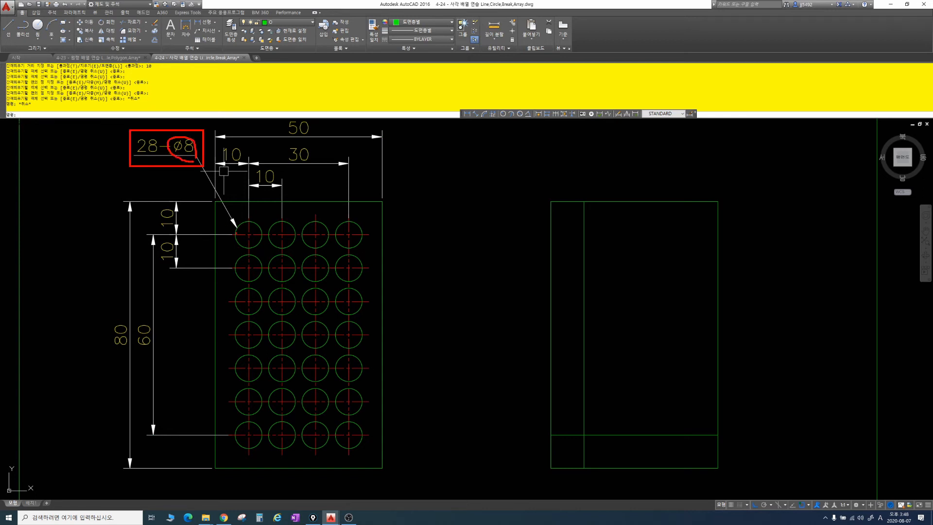
key("Escape")
key("Escape")
- Draw a circle of radius 4 mm centred on the intersection of the two offset lines
type("c")
key("Return")
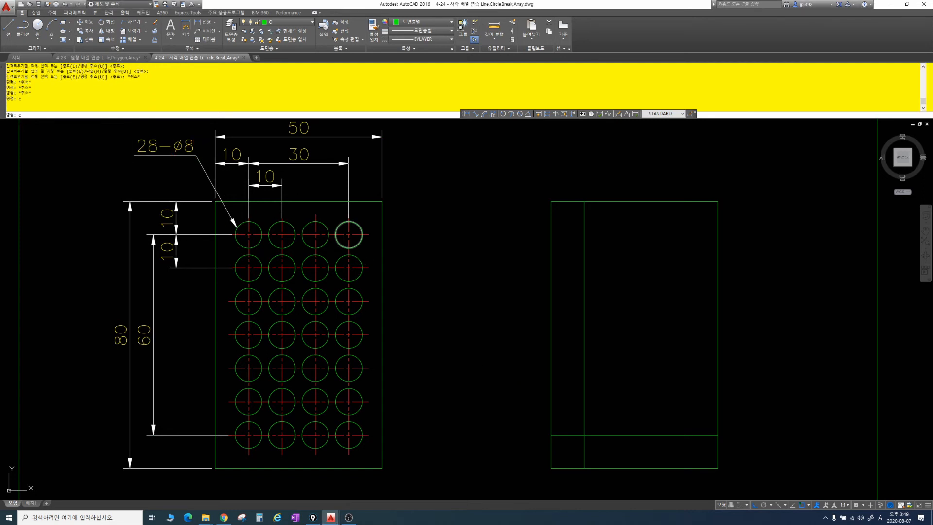
left_click(584, 434)
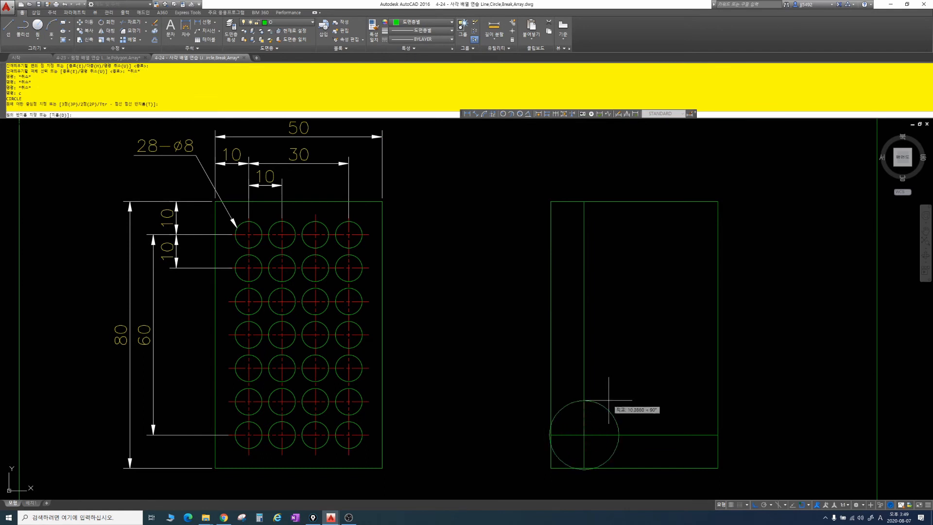
type("4")
key("Return")
key("Escape")
key("Escape")
key("Escape")
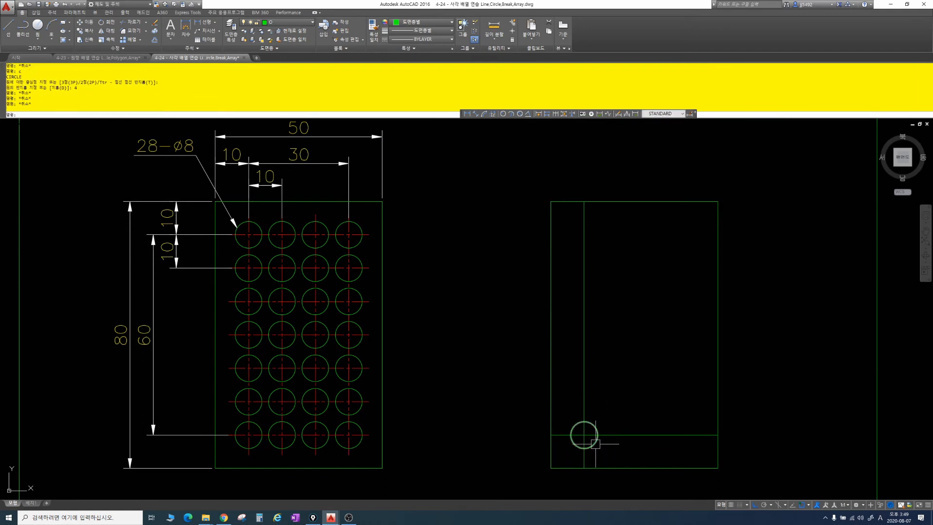
- Trim away the horizontal offset line right of the circle and the vertical offset line above it
middle_click_drag(594, 442, 602, 405)
scroll(603, 405, "up", 3)
key("Escape")
key("Escape")
key("Escape")
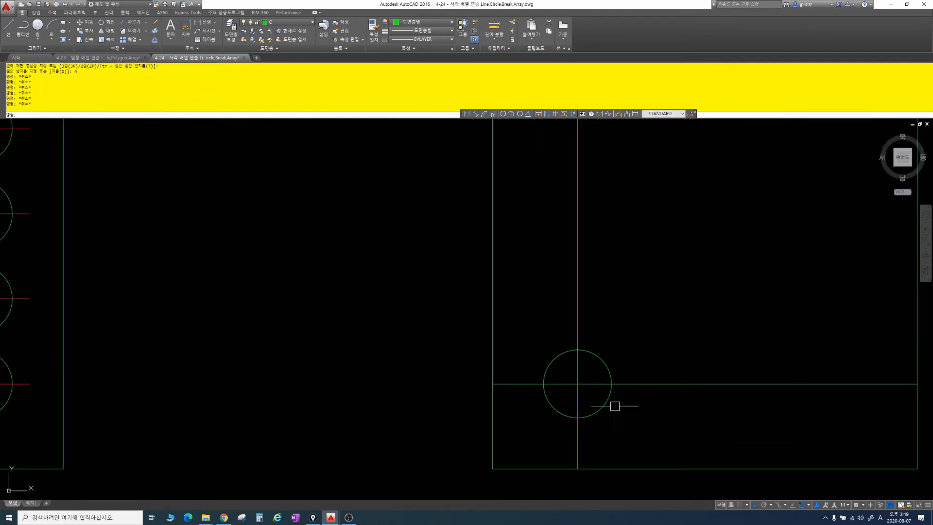
type("tr")
key("Return")
key("Return")
left_click(683, 415)
left_click(627, 331)
left_click(589, 290)
left_click(560, 277)
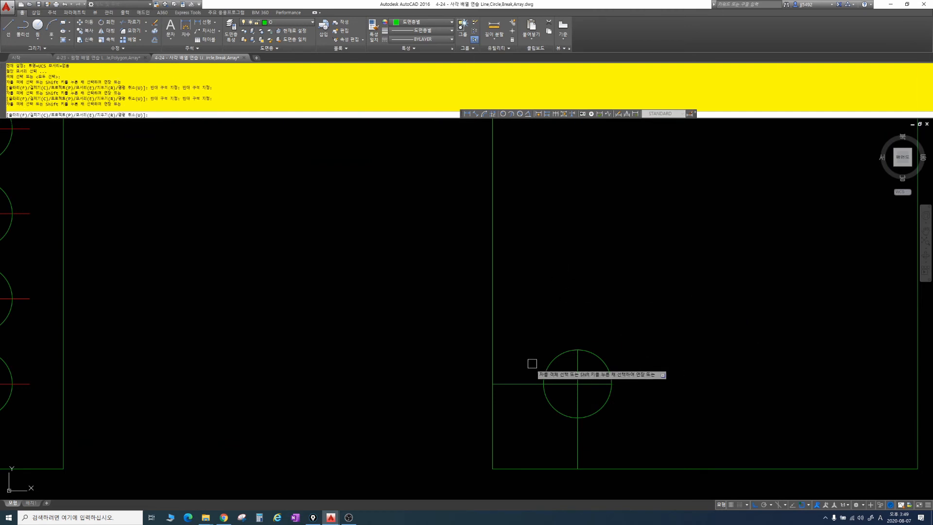
- Trim away the remaining offset line pieces left of the circle and below it
left_click(519, 384)
left_click(589, 432)
left_click(579, 438)
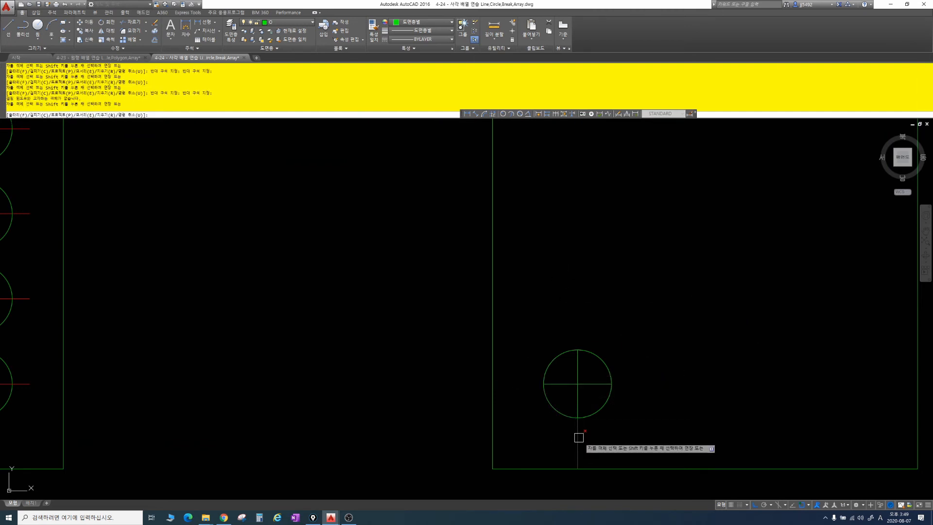
left_click(579, 440)
key("Escape")
key("Escape")
key("Escape")
- Move the two crossing lines inside the circle to a red centre-line layer
left_click(589, 393)
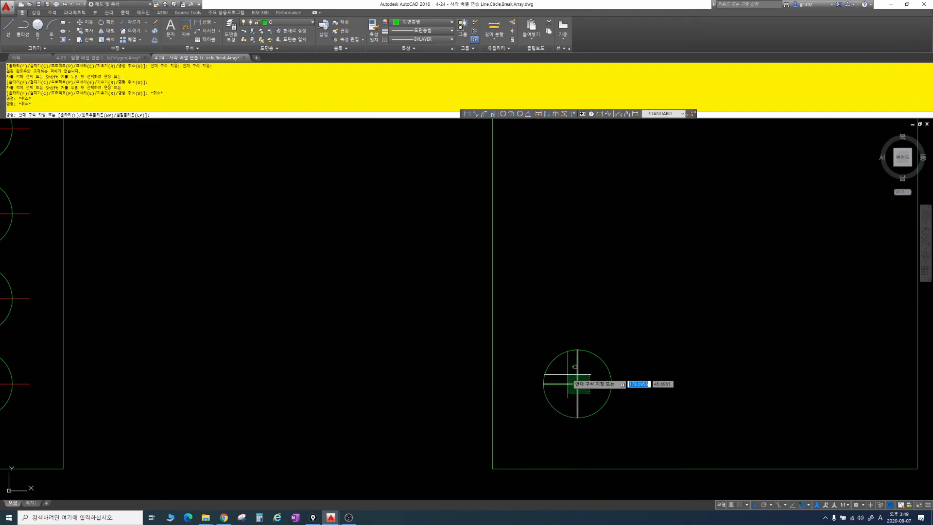
left_click(567, 375)
left_click(300, 25)
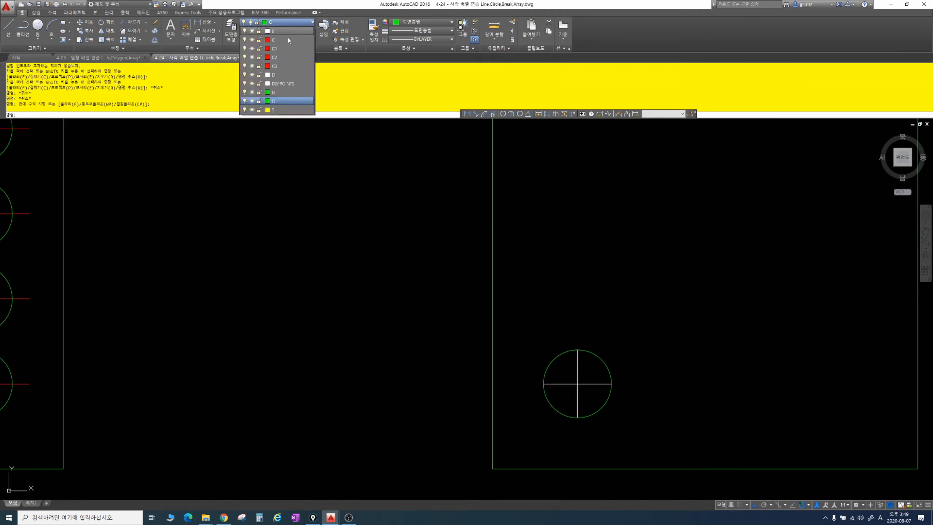
left_click(279, 62)
key("Escape")
key("Escape")
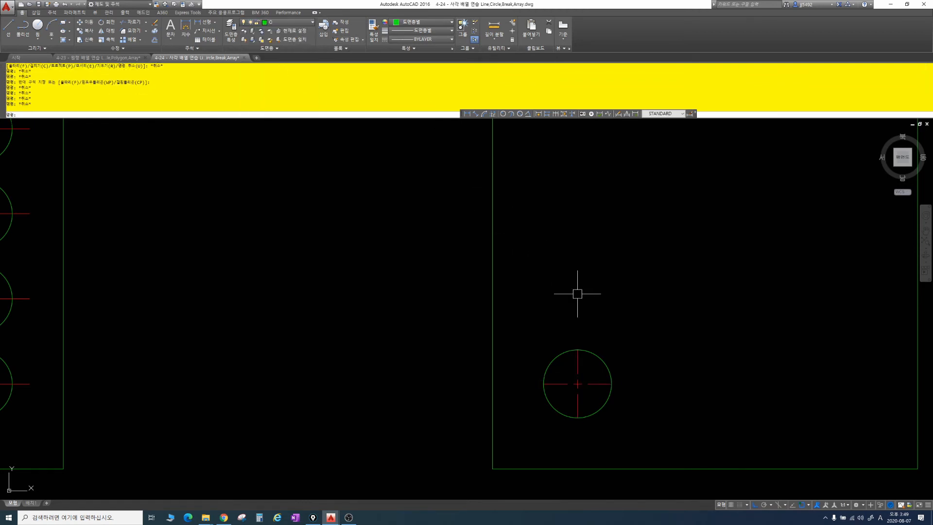
- Lengthen both ends of the hole's horizontal and vertical centre lines by 2 mm beyond the circle
key("Return")
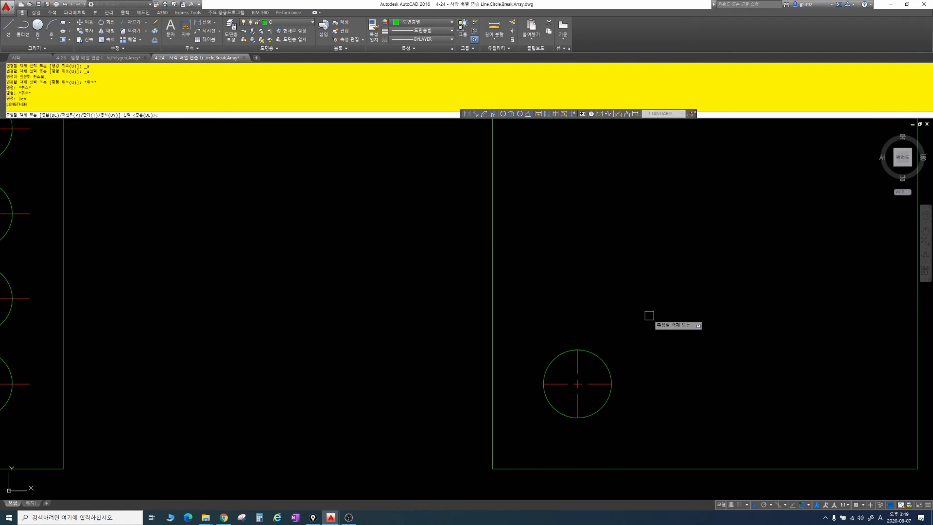
key("Return")
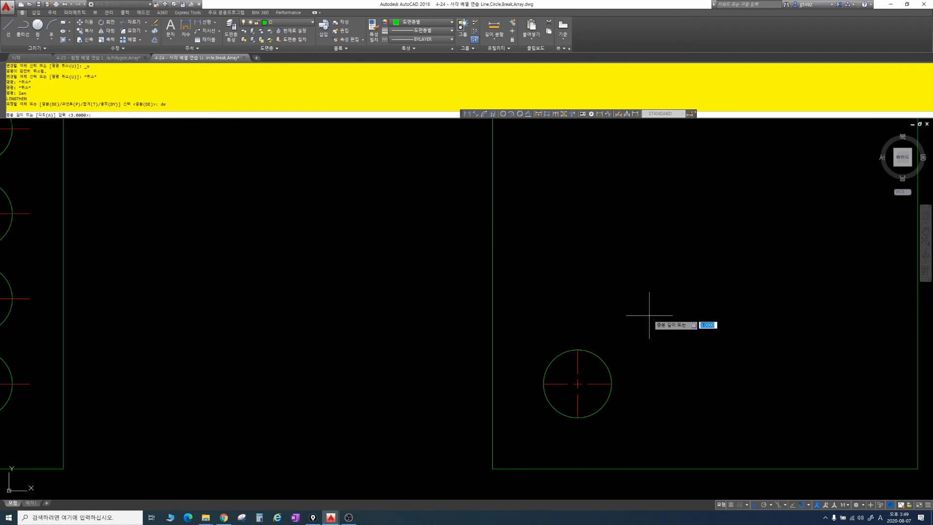
type("2")
key("Return")
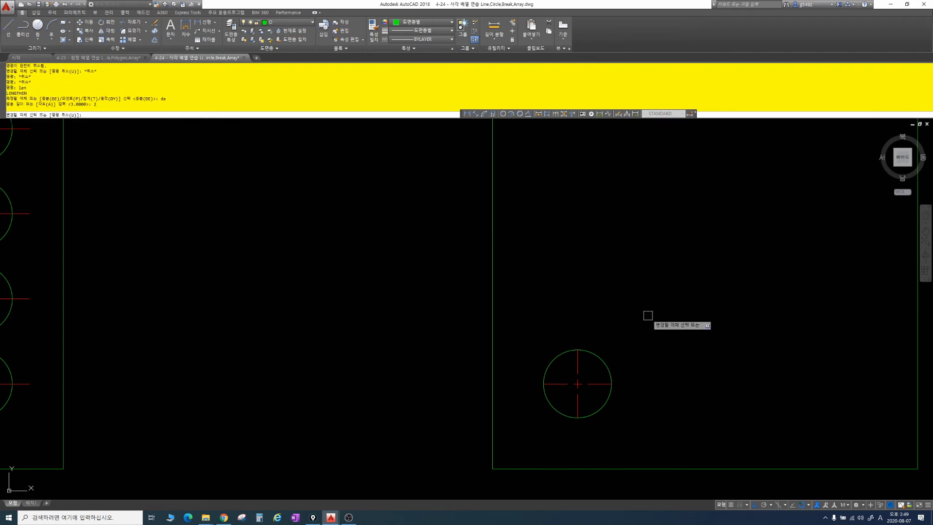
left_click(575, 368)
left_click(576, 368)
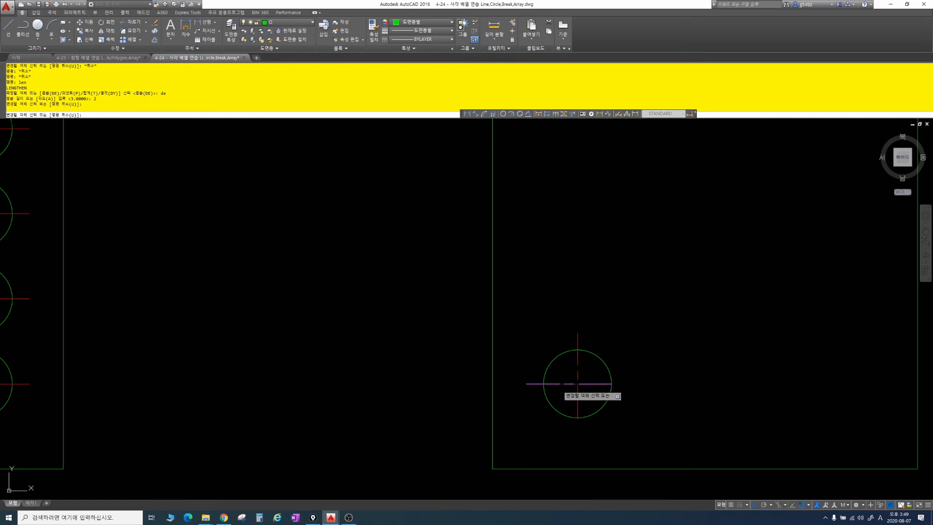
left_click(558, 385)
left_click(598, 388)
left_click(573, 406)
key("Escape")
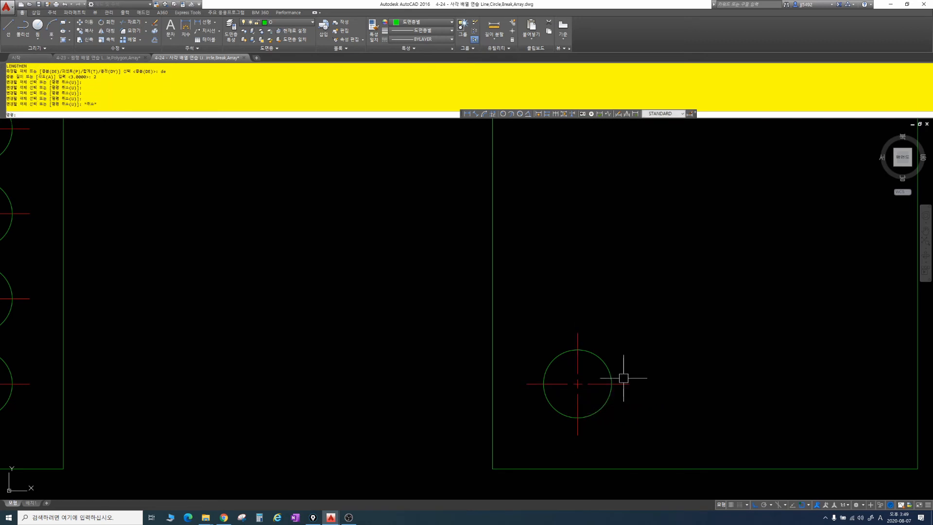
- Start a rectangular array of the Ø8 circle together with its two centre lines
scroll(621, 377, "down", 5)
mouse_move(653, 345)
middle_mouse_down()
mouse_move(554, 322)
mouse_move(554, 360)
mouse_move(543, 356)
middle_mouse_up()
scroll(554, 322, "up", 2)
key("Escape")
key("Escape")
key("Escape")
key("Escape")
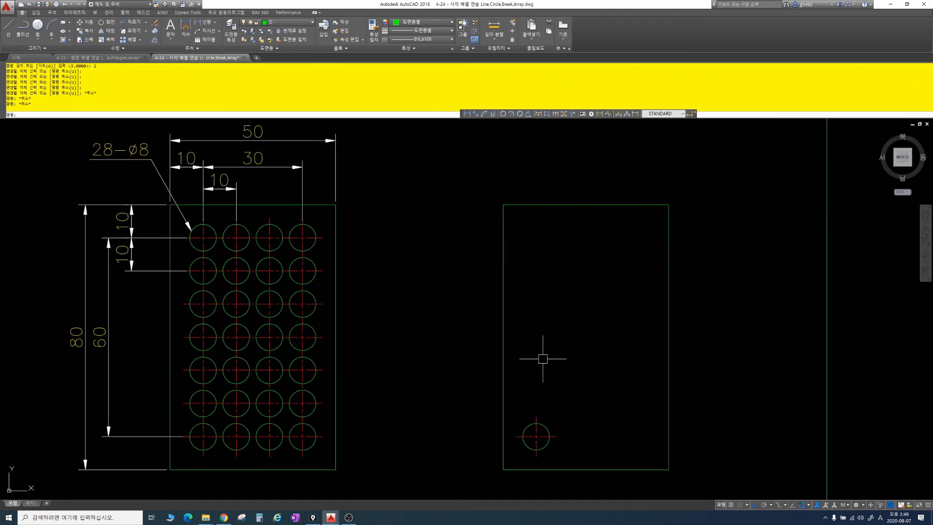
type("ar")
key("Return")
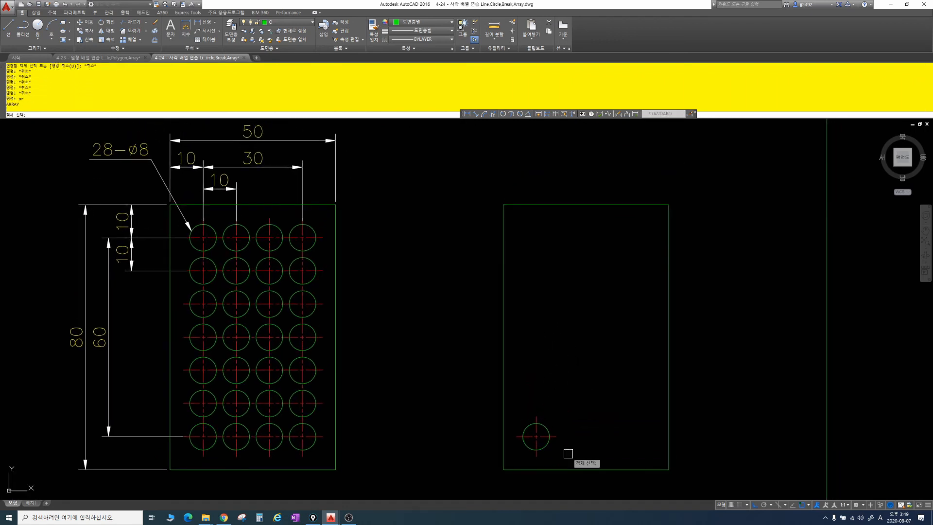
left_click(568, 453)
left_click(518, 411)
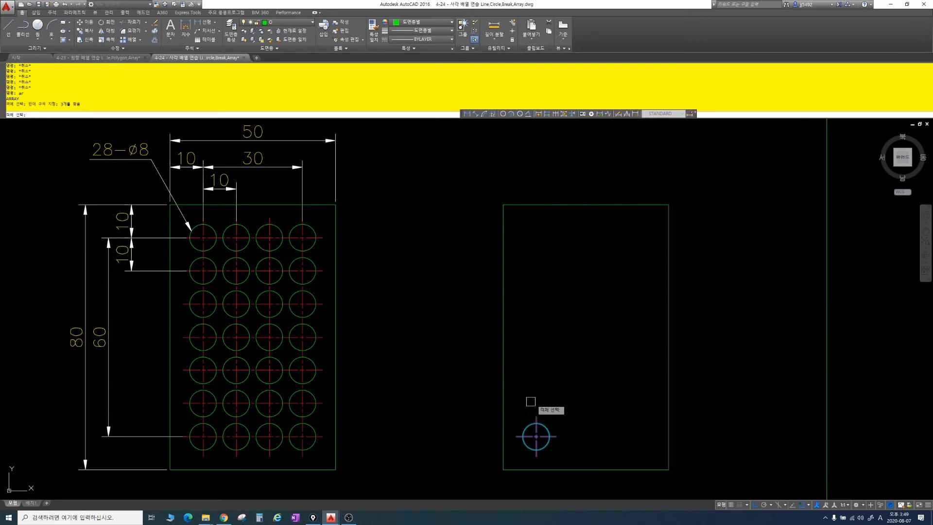
key("Return")
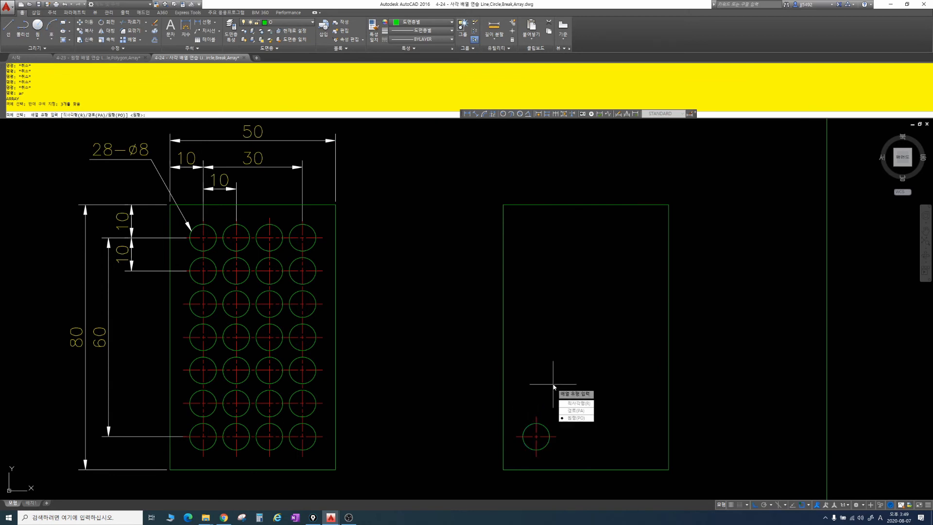
left_click(577, 403)
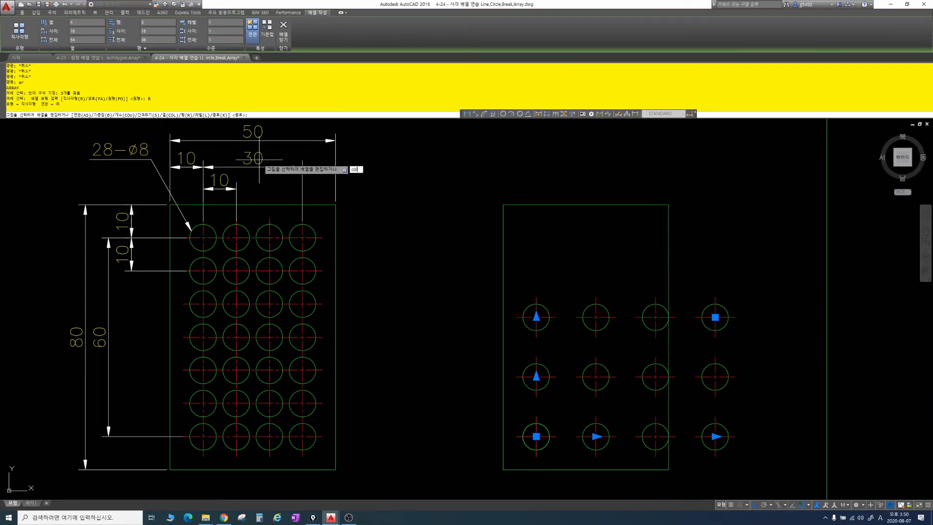
- Set the array to 4 columns spaced 10 mm apart
key("Return")
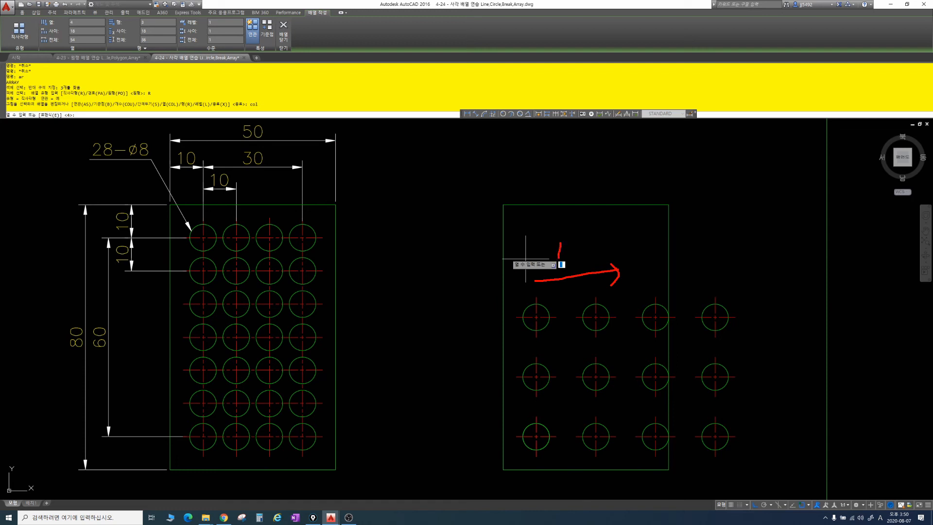
type("4")
key("Return")
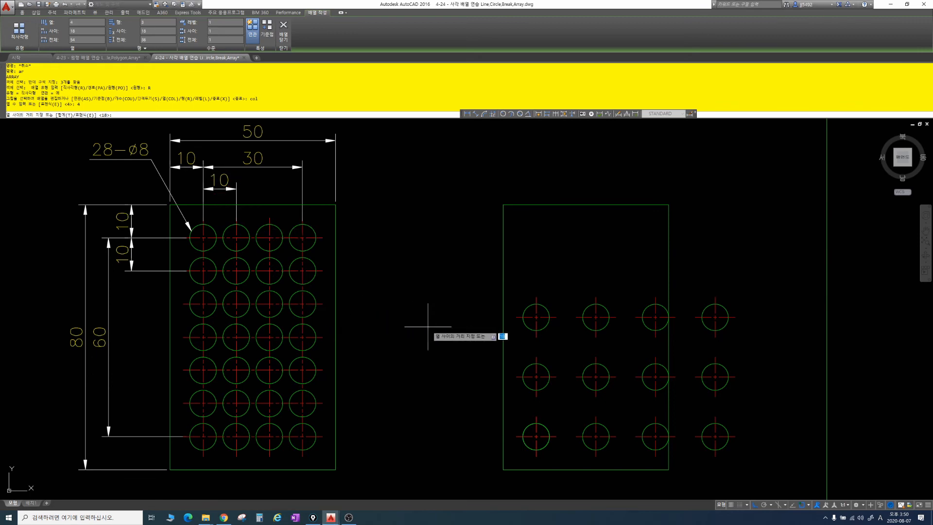
type("1")
key("Return")
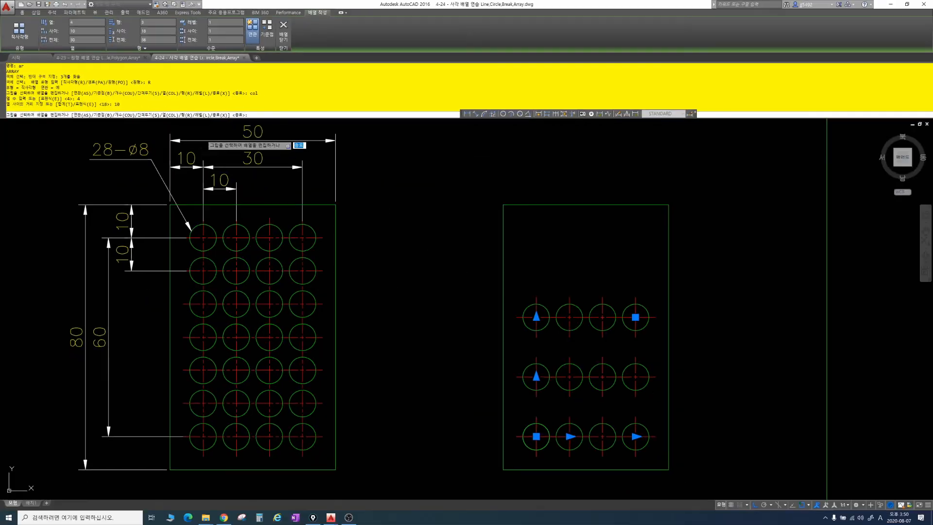
- Set the array to 7 rows spaced 10 mm apart and finish the array
type("r")
key("Return")
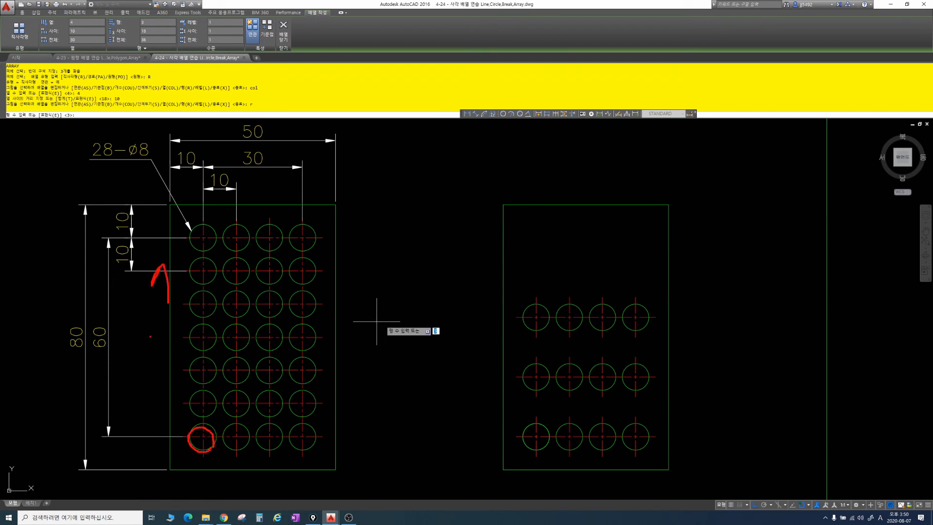
key("Escape")
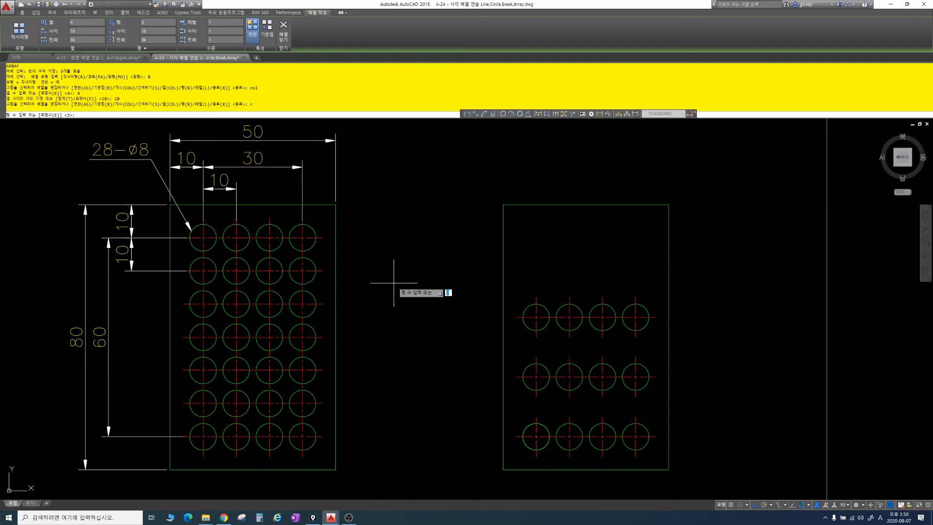
key("Return")
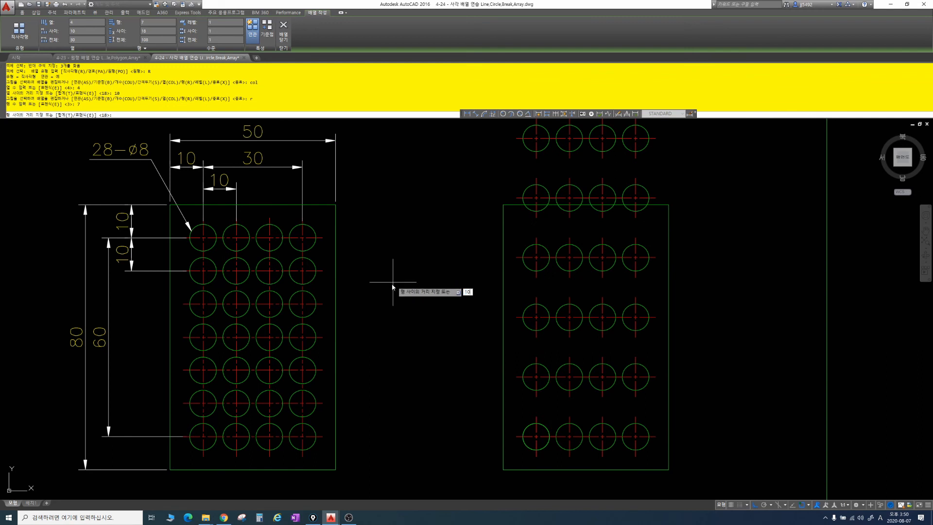
key("Return")
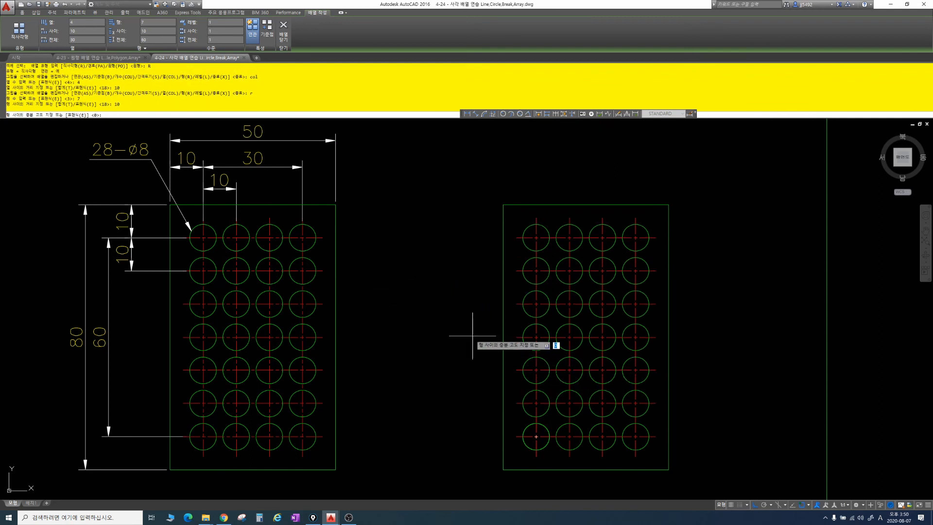
key("Escape")
key("Escape")
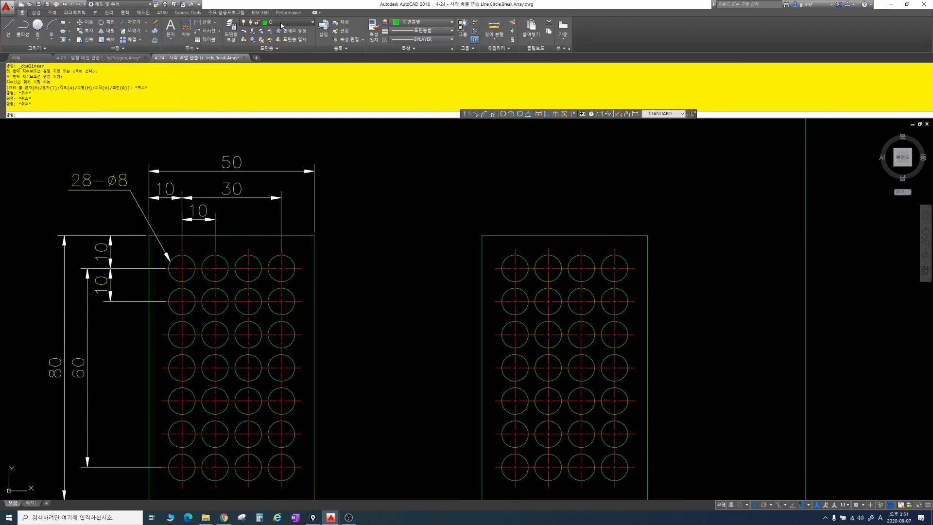
- Make the white dimension layer current and add a linear dimension between the first two holes of the top row, above the plate
left_click(287, 22)
left_click(283, 78)
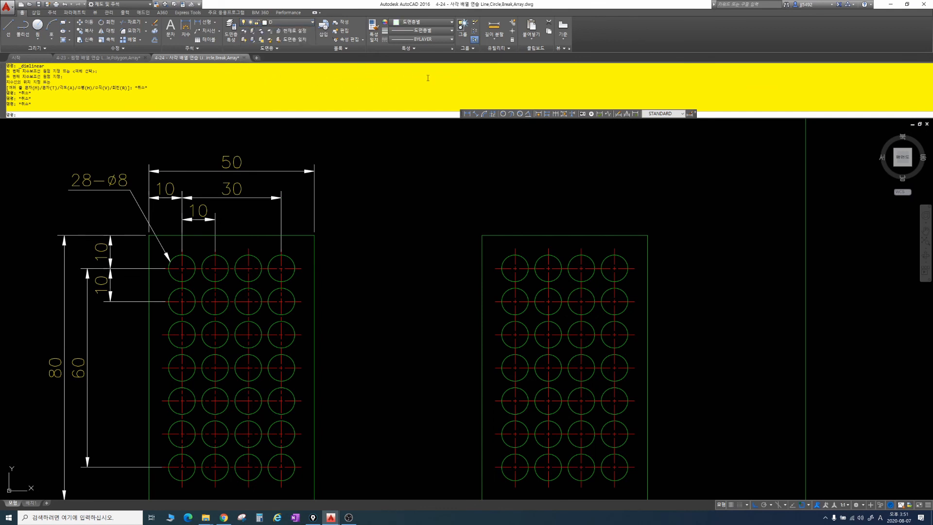
left_click(466, 114)
left_click(515, 254)
left_click(548, 254)
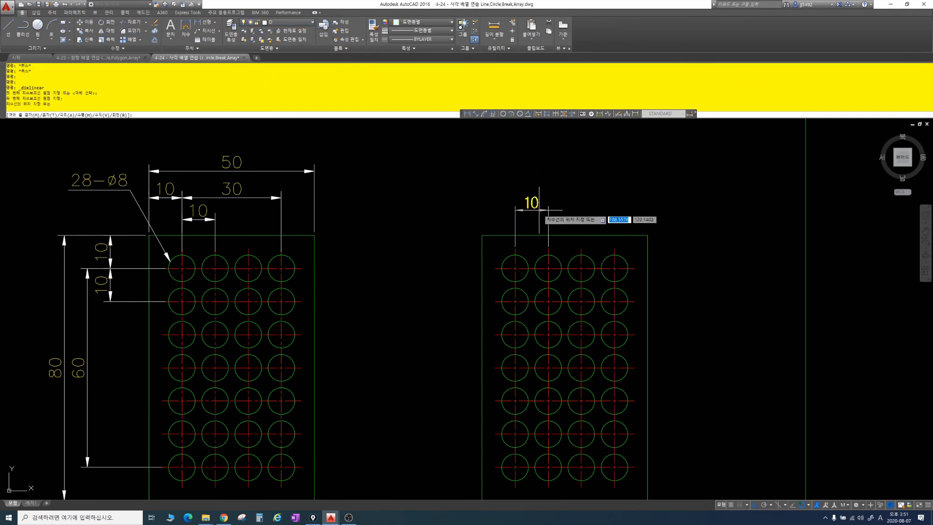
left_click(539, 209)
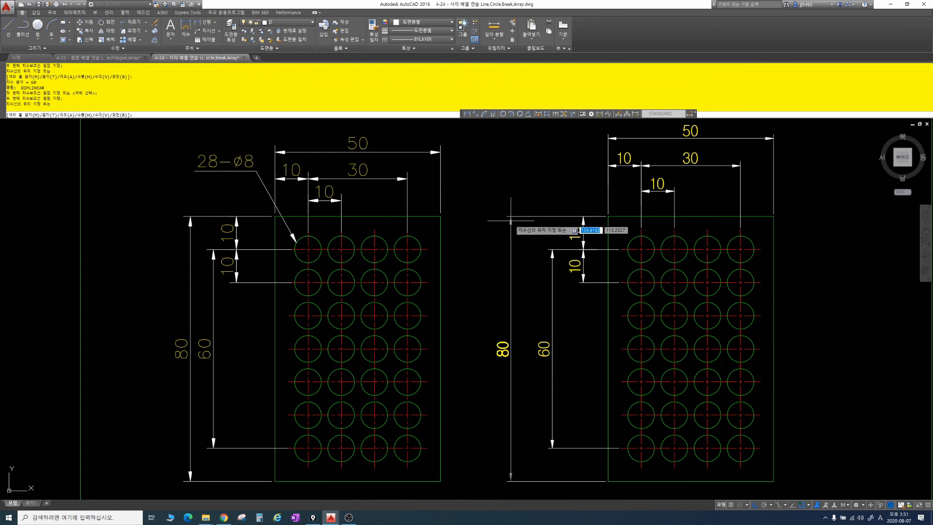
- Place the linear dimension for the plate's overall height outside the other vertical dimensions
left_click(525, 219)
key("Escape")
key("Escape")
key("Escape")
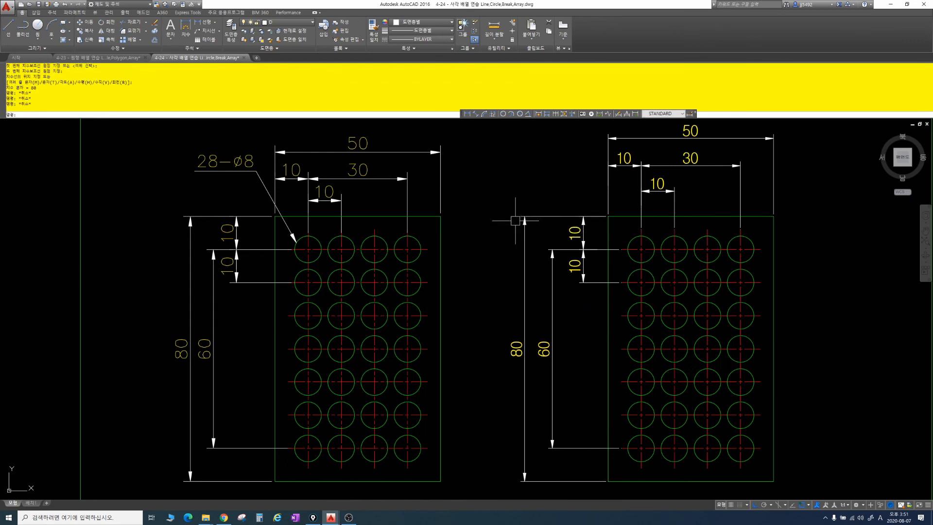
- Start a quick leader with its arrowhead snapped to the nearest point on the upper-left hole's circle
type("le")
key("Return")
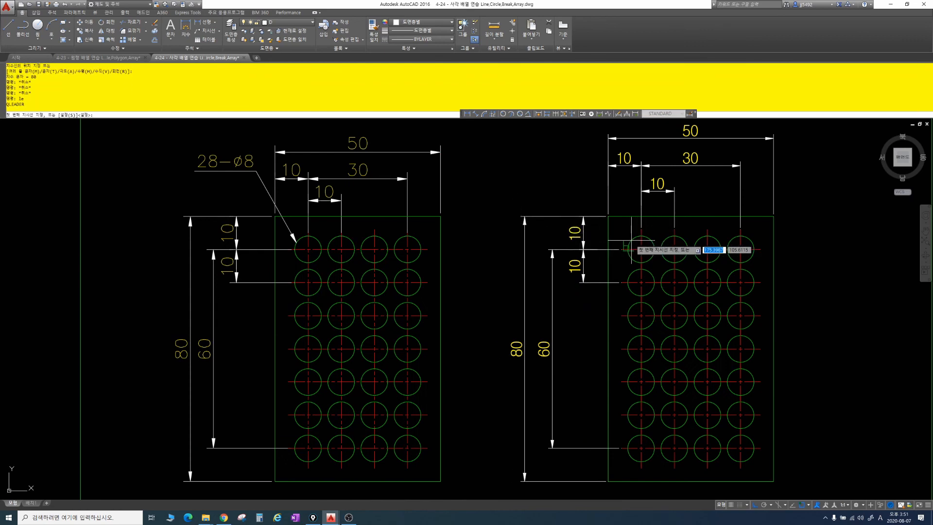
right_click(631, 240, "shift")
left_click(647, 396)
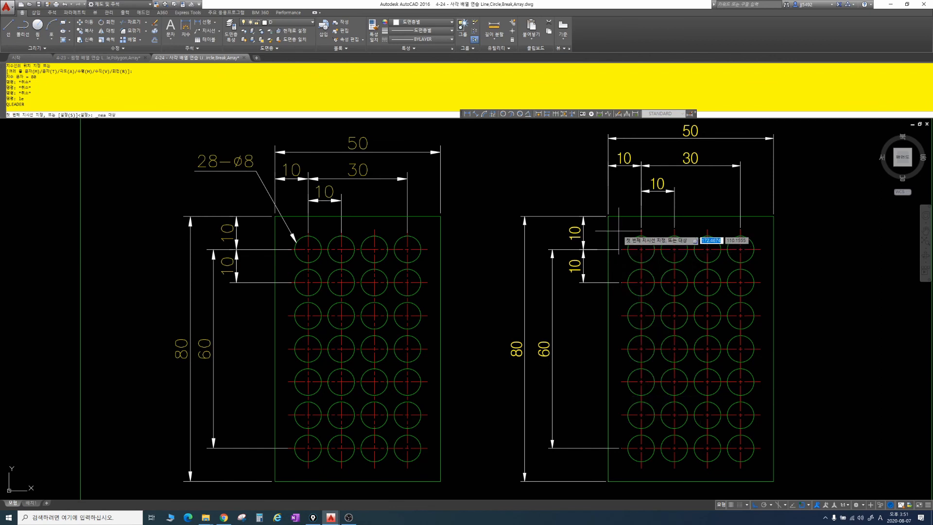
scroll(624, 240, "up", 4)
left_click(640, 242)
middle_click_drag(591, 216, 648, 340)
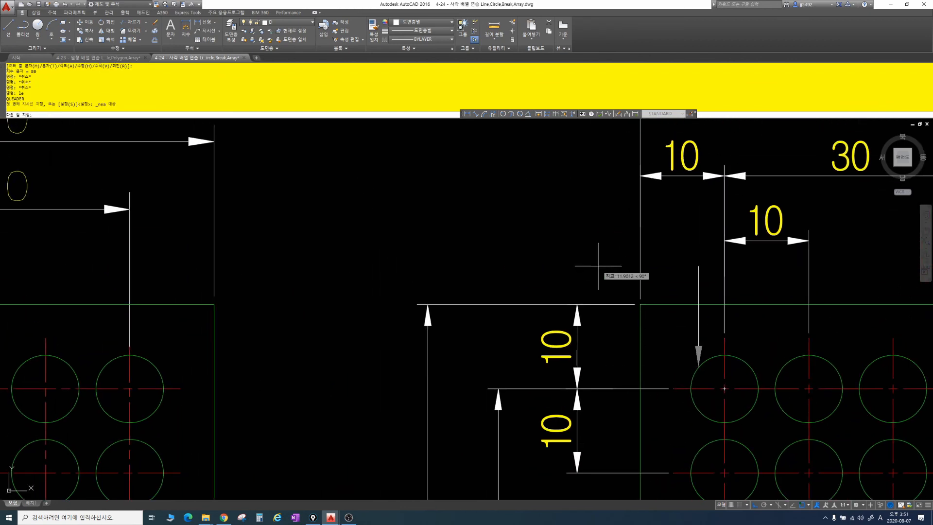
- Run the leader diagonally up and left past the plate's edge, add a horizontal landing, and end it without text
scroll(603, 291, "down", 4)
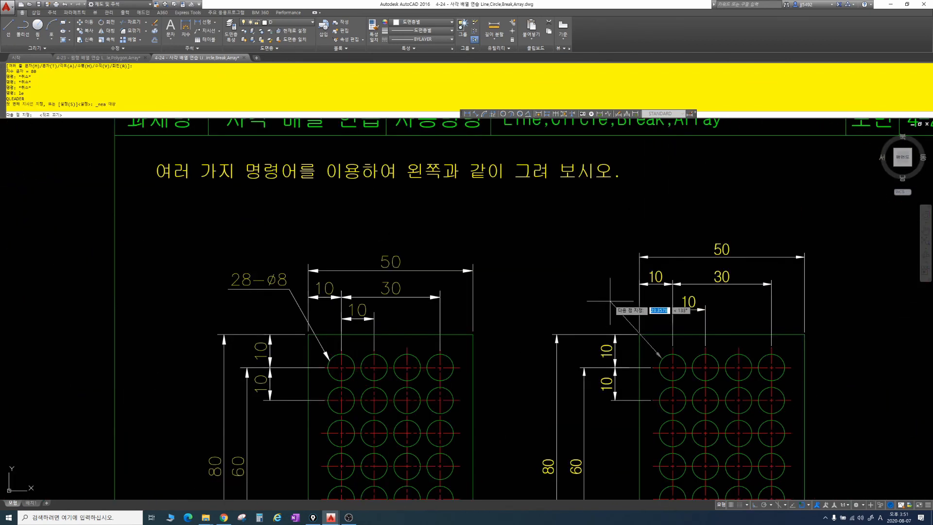
middle_click_drag(610, 301, 662, 293)
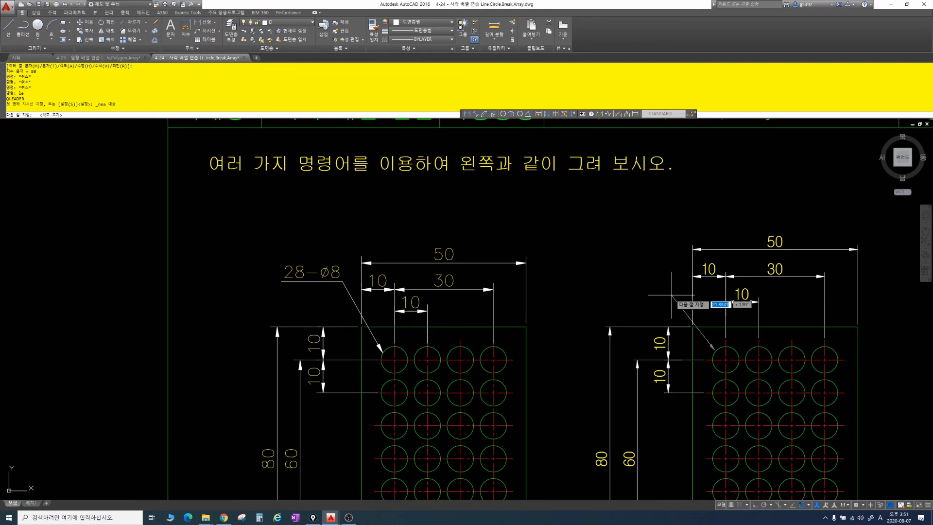
left_click(673, 295)
key("F8")
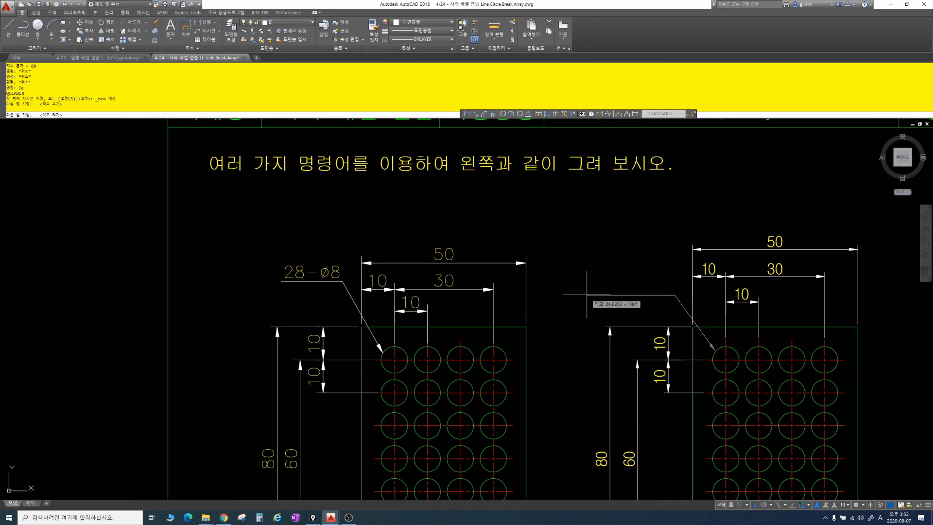
left_click(587, 295)
key("Escape")
key("Escape")
key("Escape")
key("Escape")
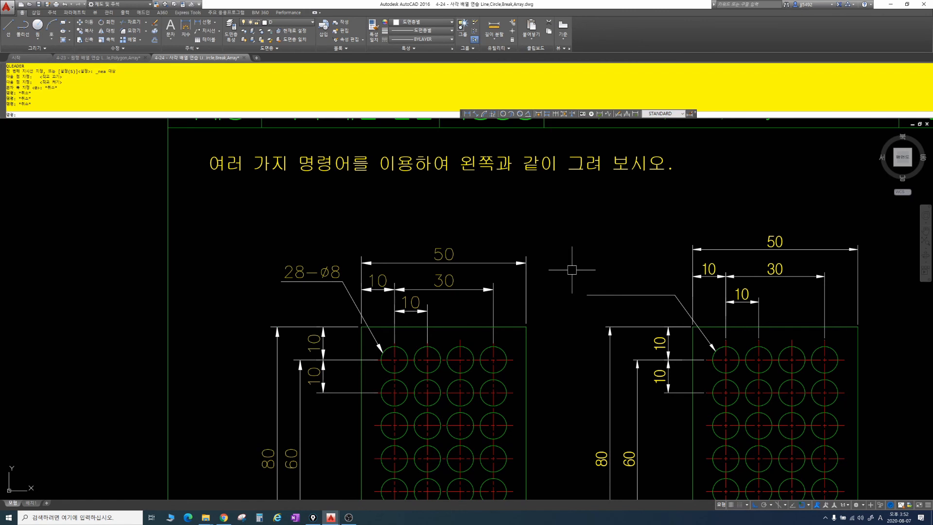
- Start a single-line text just above the leader's horizontal landing, with a height of 3.5 and the default rotation of 0
middle_click_drag(572, 272, 578, 292)
scroll(577, 291, "up", 2)
key("Escape")
key("Escape")
key("Escape")
type("d")
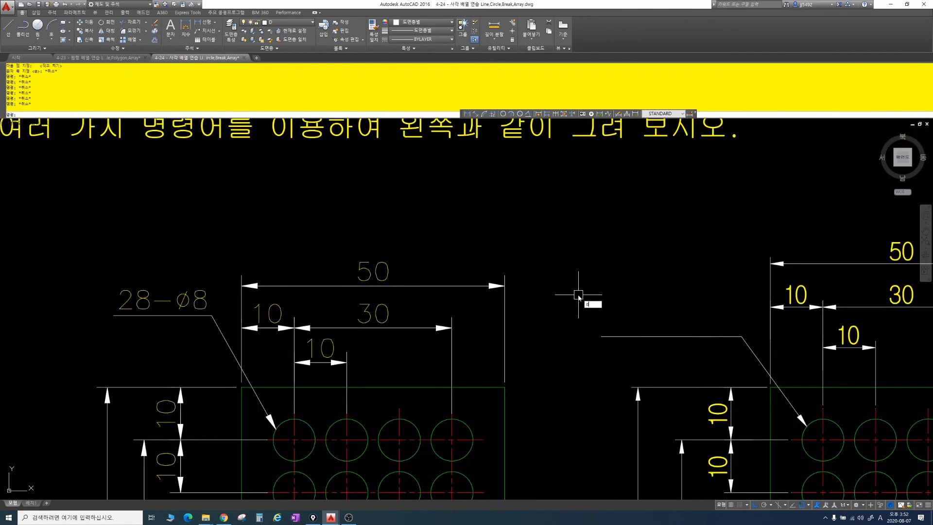
type("t")
key("Return")
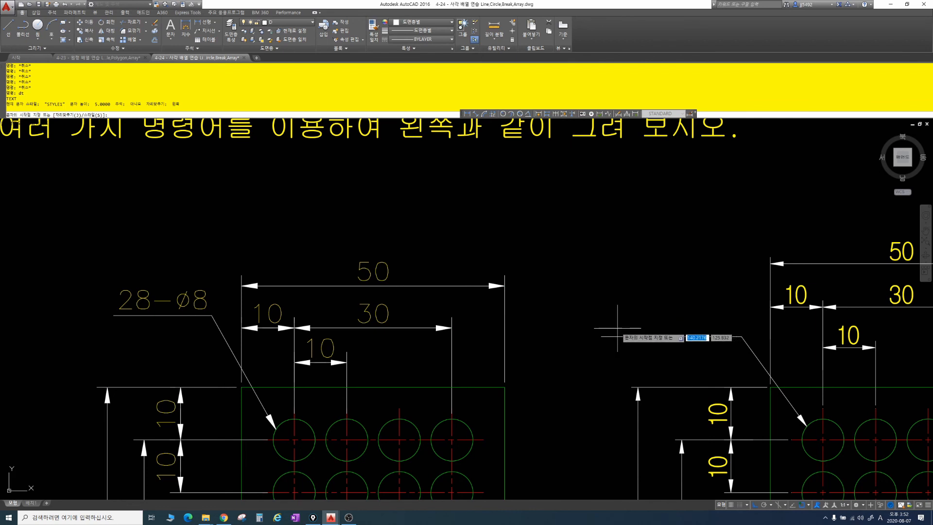
left_click(616, 329)
key("Return")
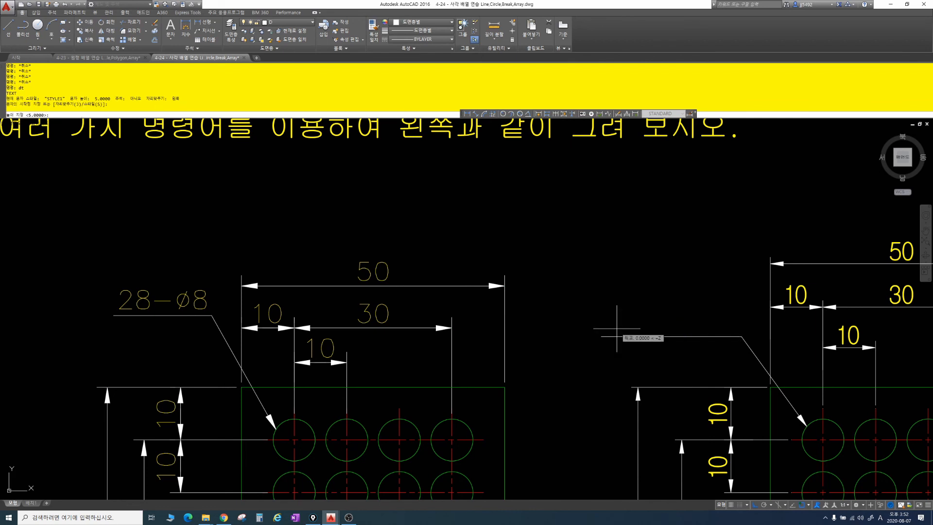
type("3.5")
key("Return")
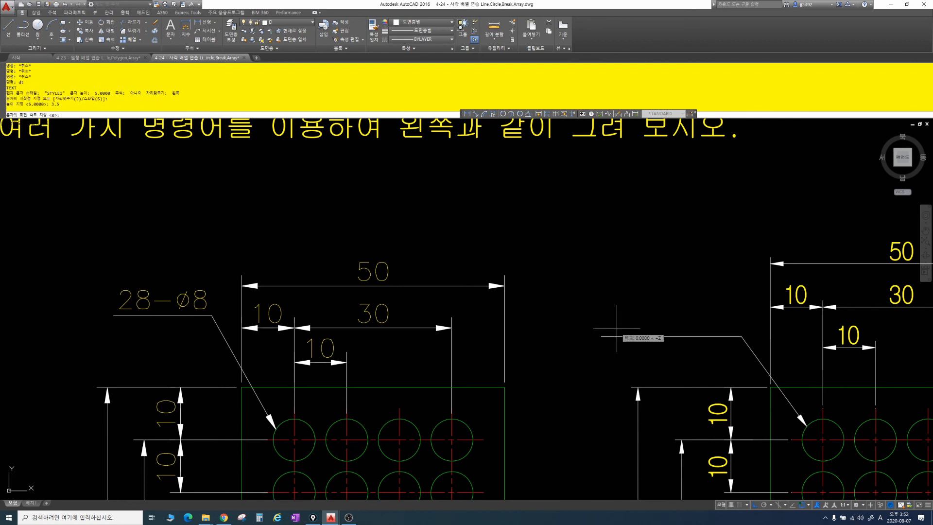
key("Return")
- Enter the hole callout 28-Ø8 as the text, using the code %%c for the diameter symbol, and finish it
type("2")
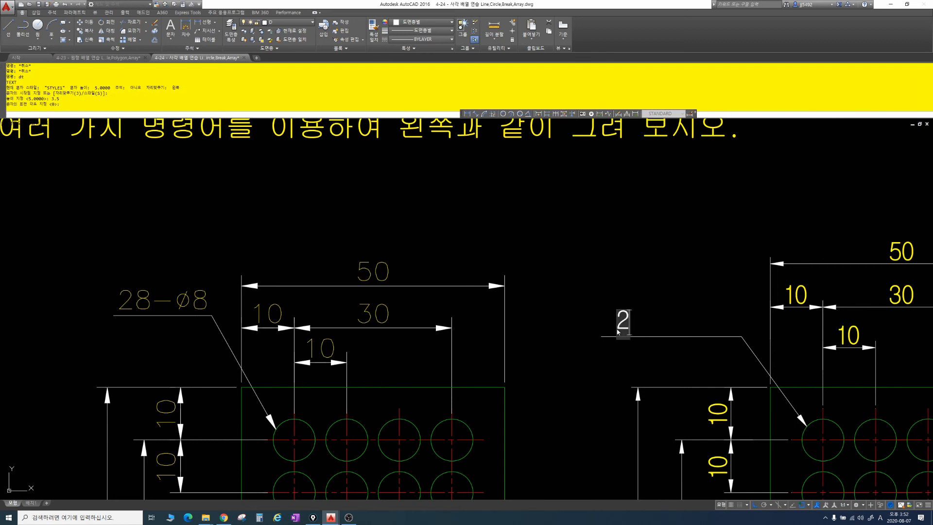
type("8-%%c8")
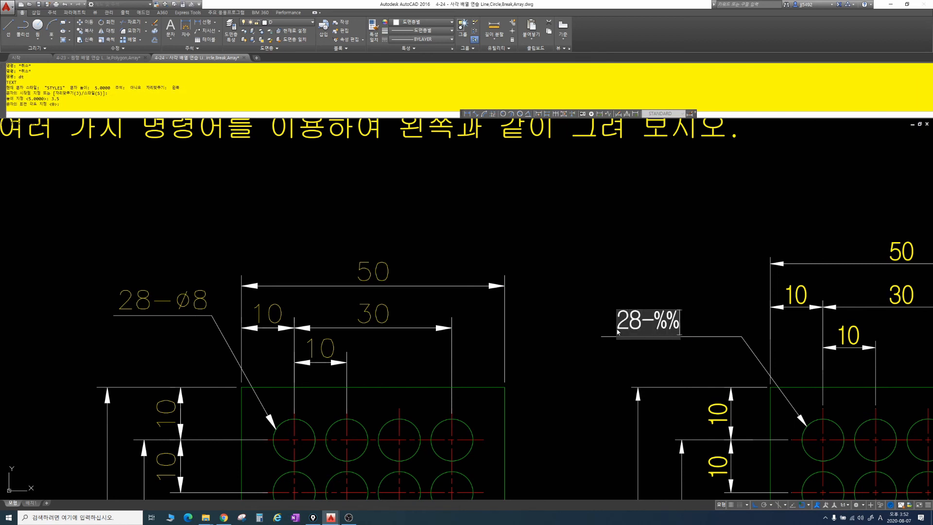
key("Return")
key("Return")
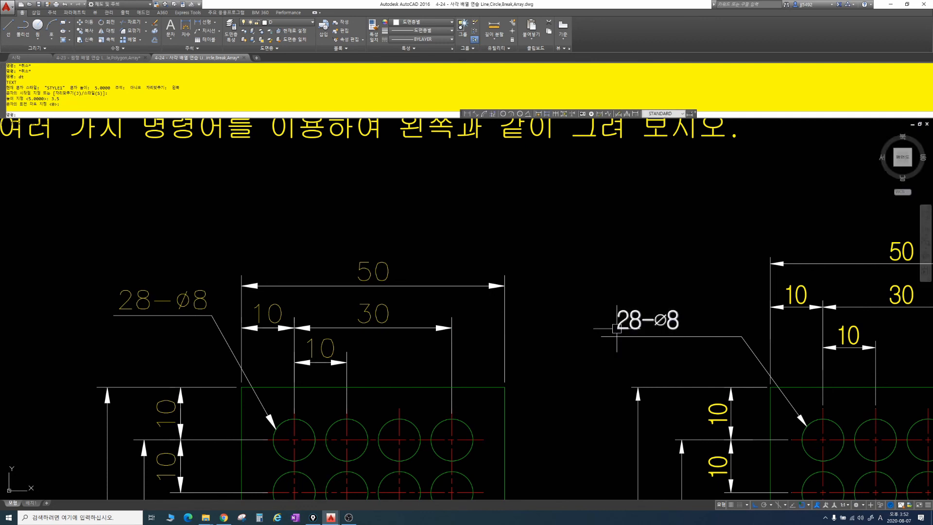
key("Escape")
- Change the color of the new 28-Ø8 callout text to yellow and clear the selection
left_click(645, 315)
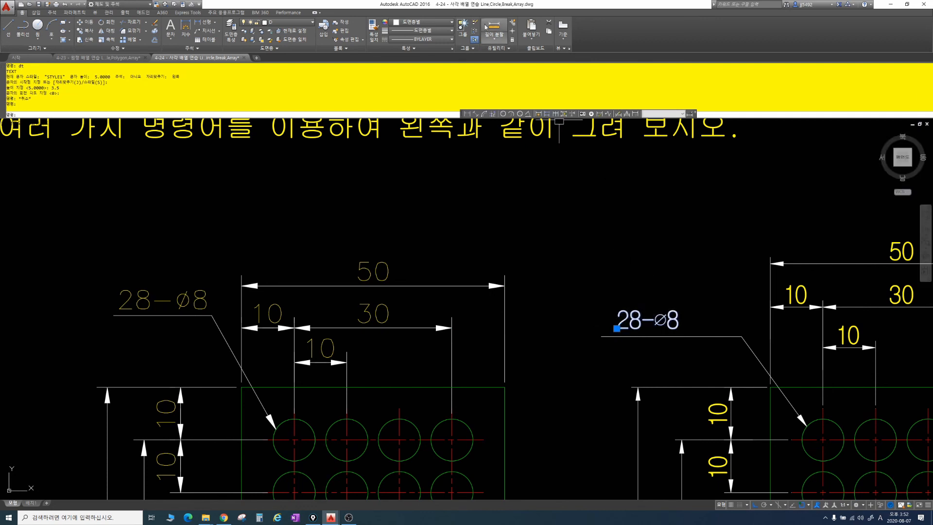
left_click(422, 22)
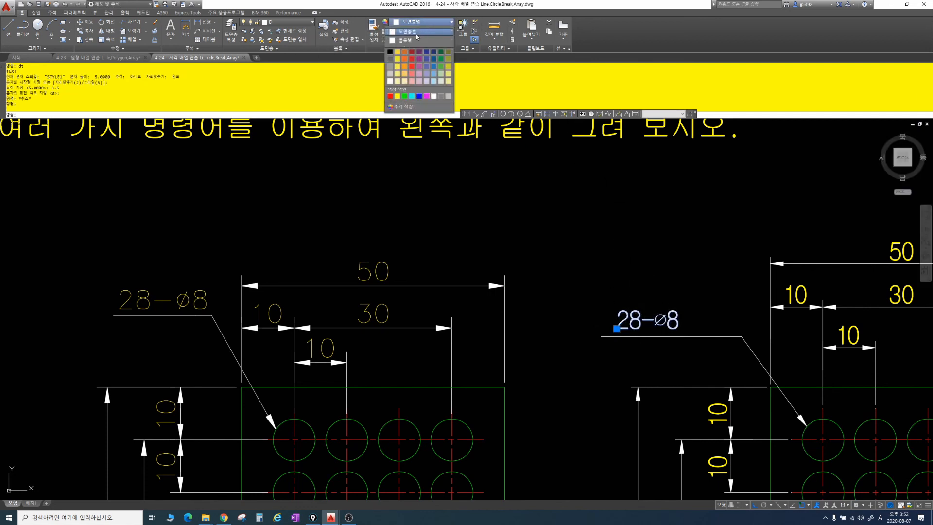
left_click(398, 96)
key("Escape")
key("Escape")
key("Escape")
key("Escape")
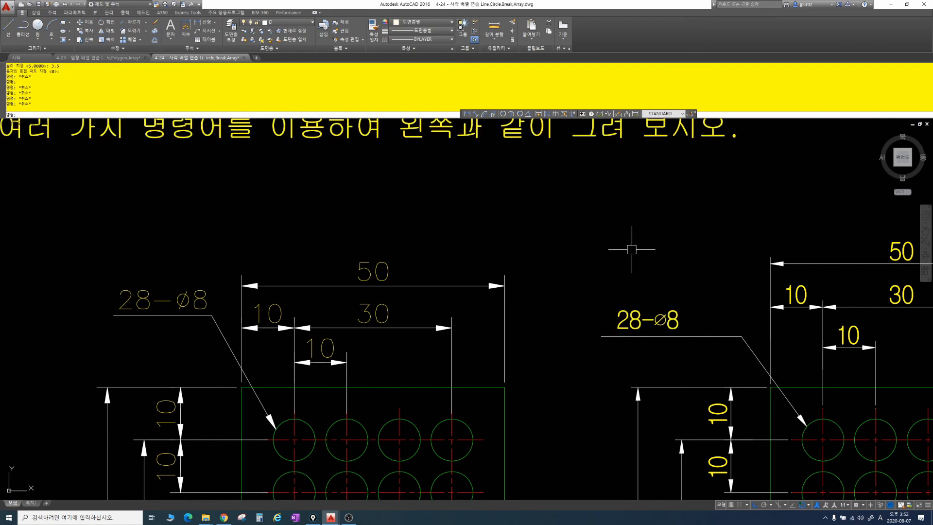
scroll(594, 163, "down", 5)
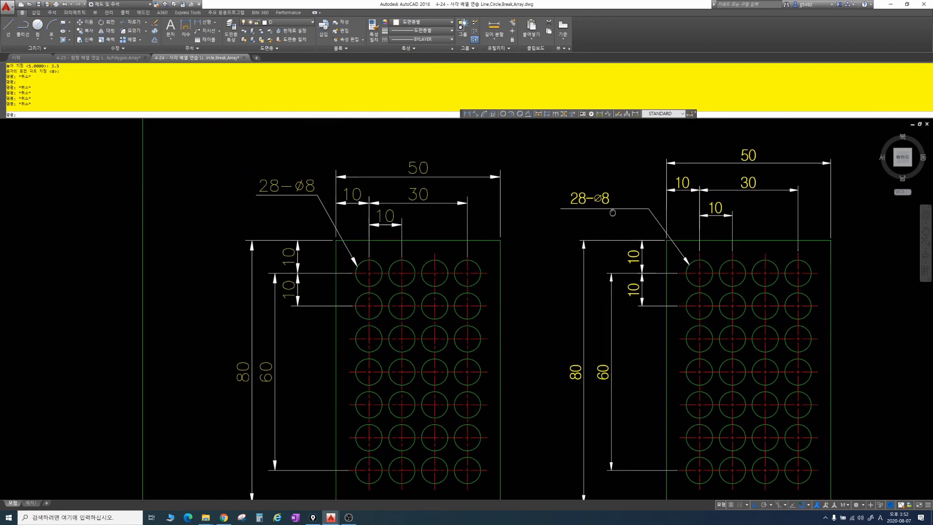
mouse_move(589, 158)
middle_mouse_down()
mouse_move(593, 205)
mouse_move(570, 219)
middle_mouse_up()
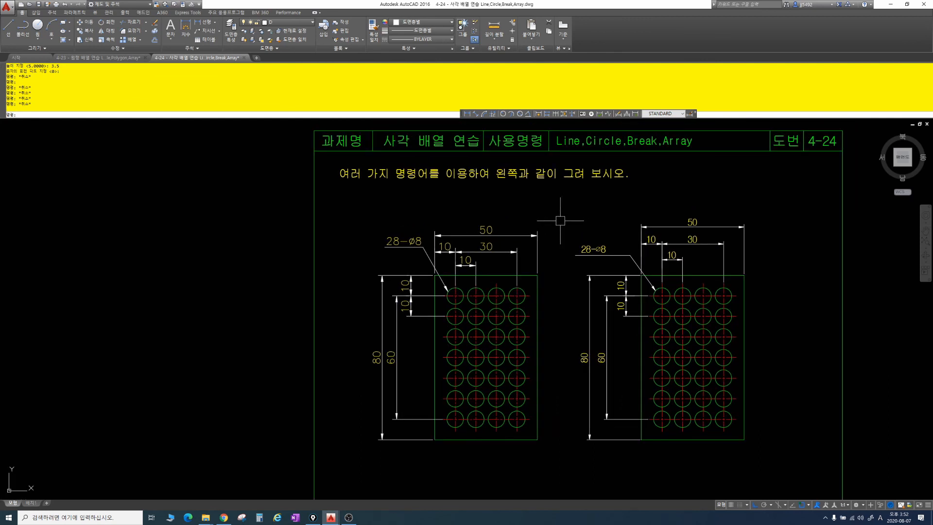